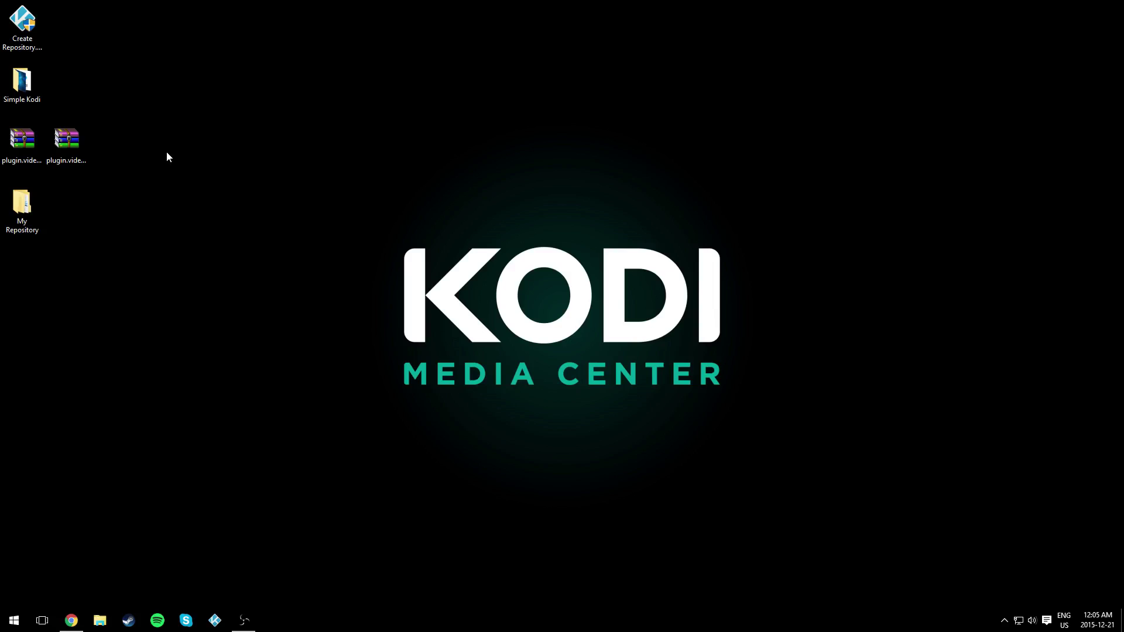
- Select the Genesis and 1Channel plugin archives on the desktop, then deselect them and refresh the desktop
drag(166, 151, 142, 177)
click(20, 156)
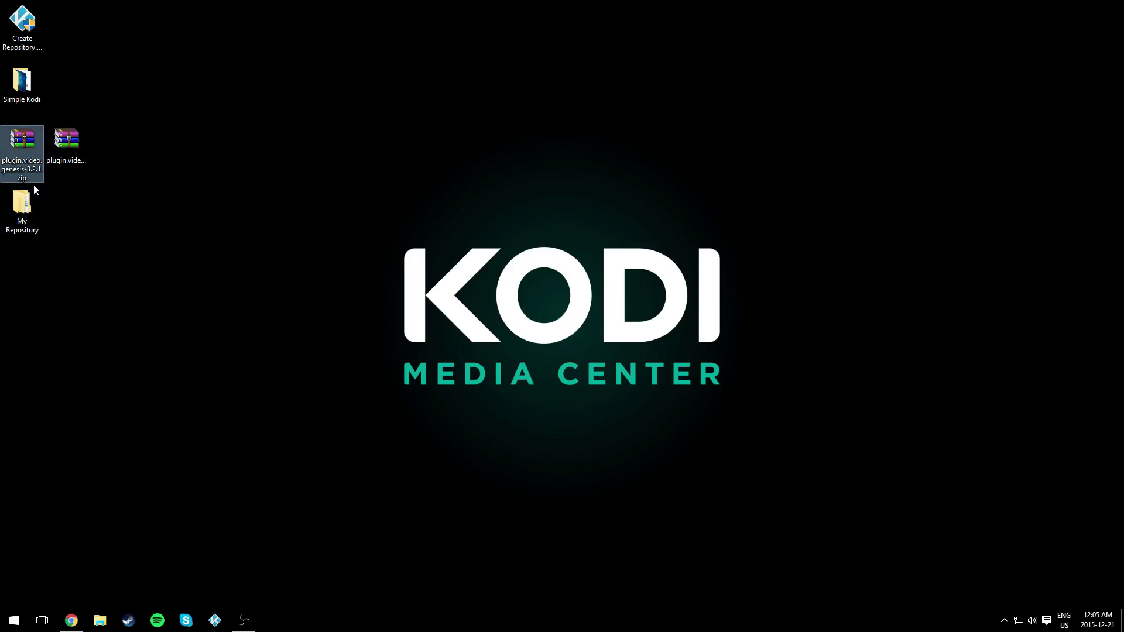
click(80, 153)
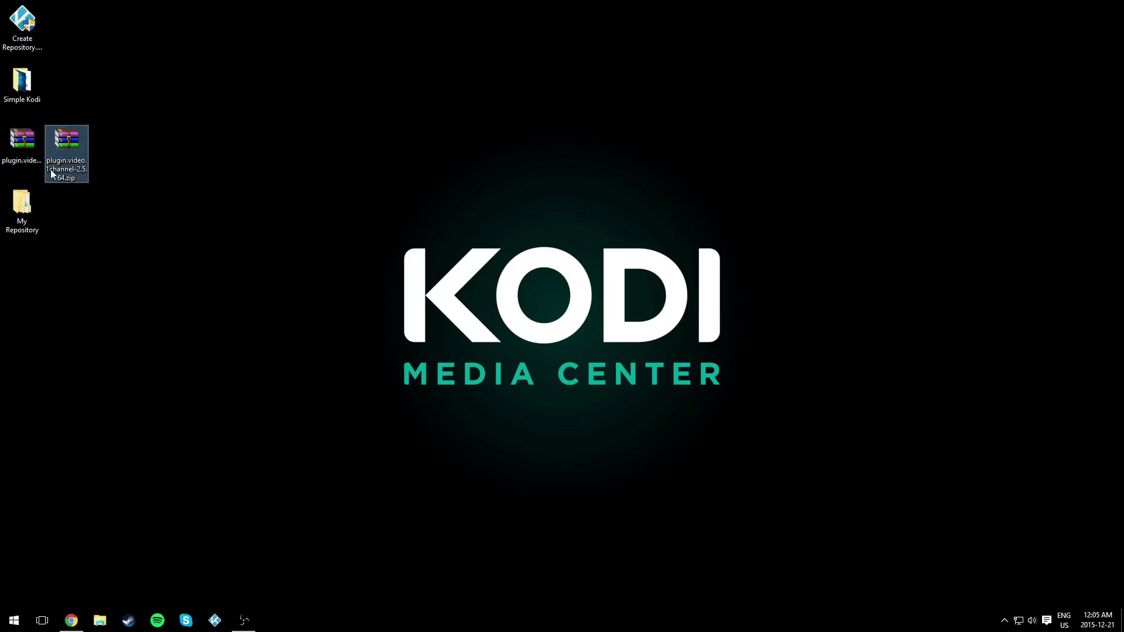
click(139, 262)
drag(144, 150, 34, 165)
right_click(153, 165)
click(180, 200)
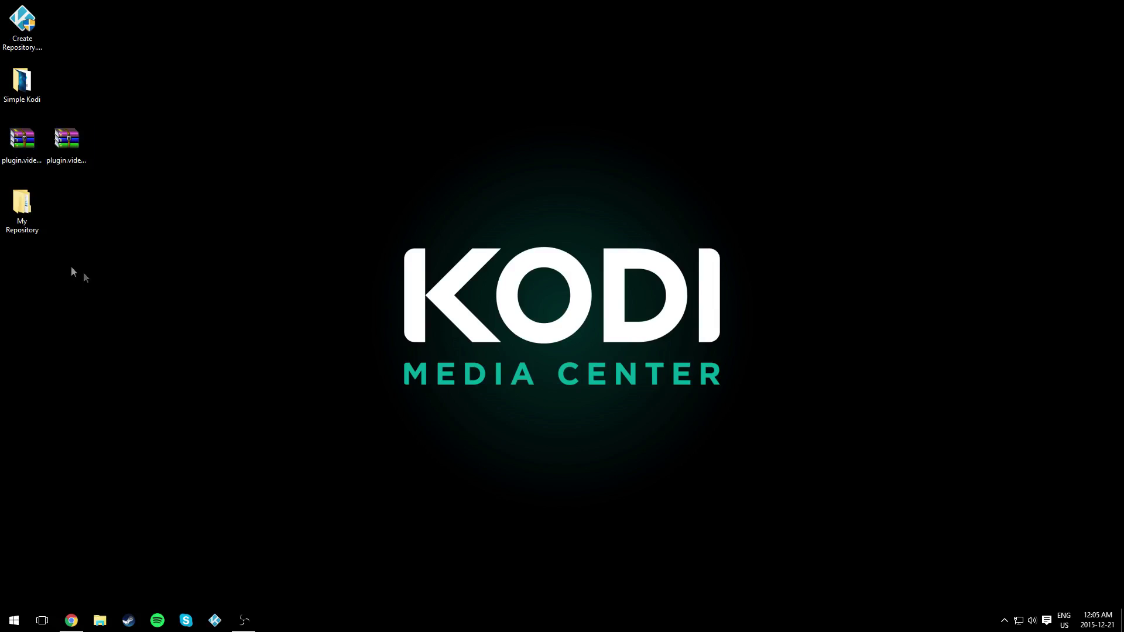
- Open My Repository\Plugins and extract the plugin.video.genesis folder from its archive into it
double_click(34, 227)
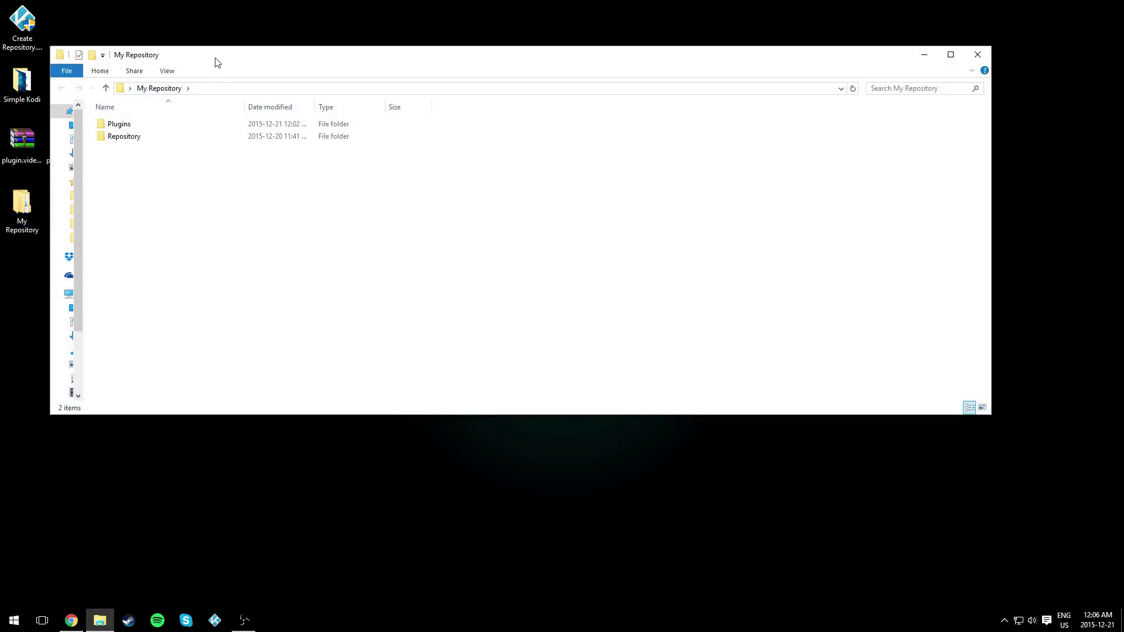
drag(216, 62, 301, 94)
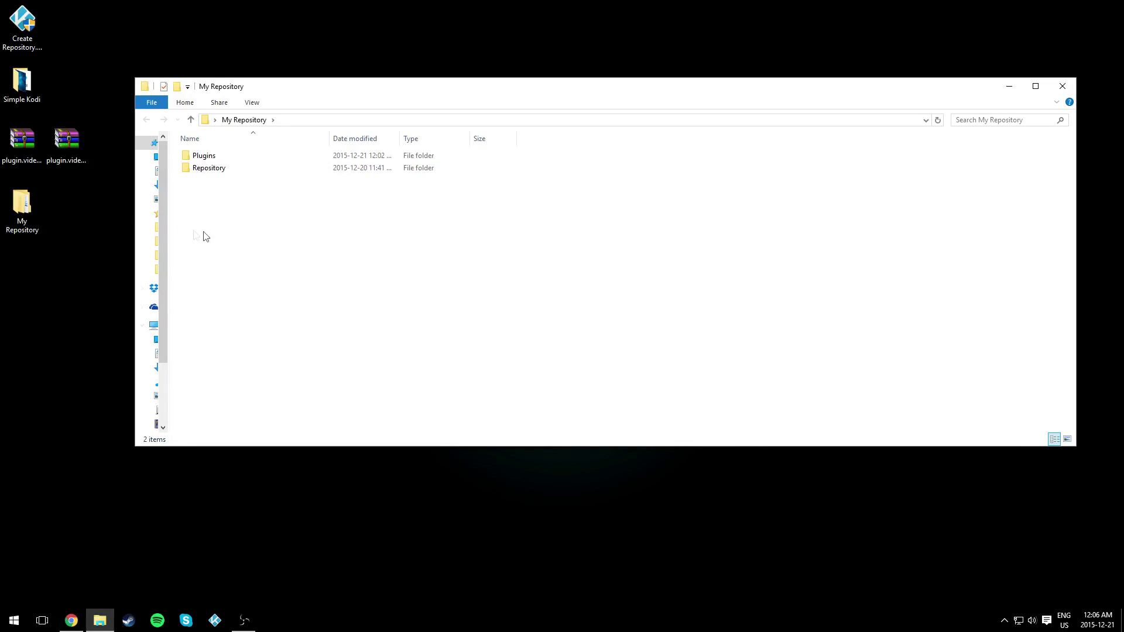
double_click(207, 162)
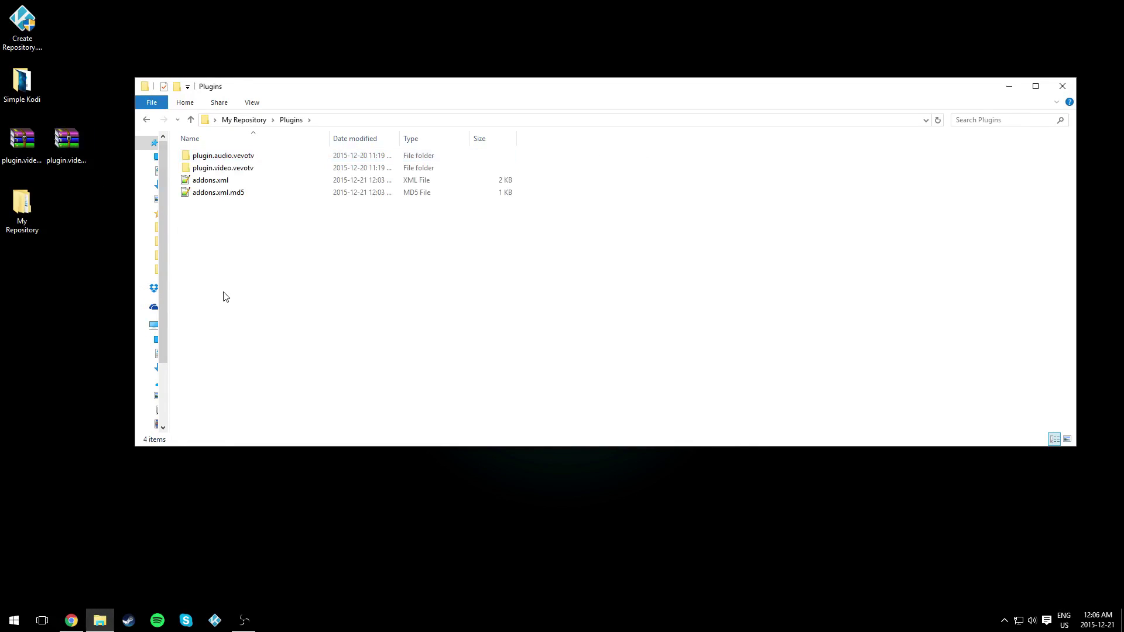
click(36, 159)
double_click(36, 159)
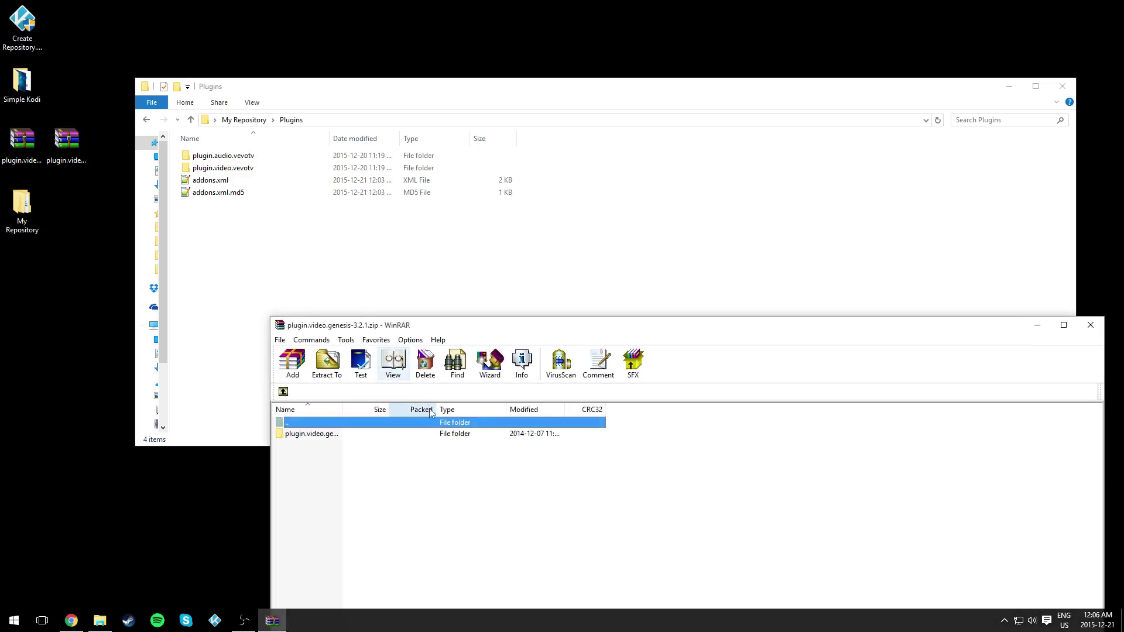
drag(328, 434, 234, 264)
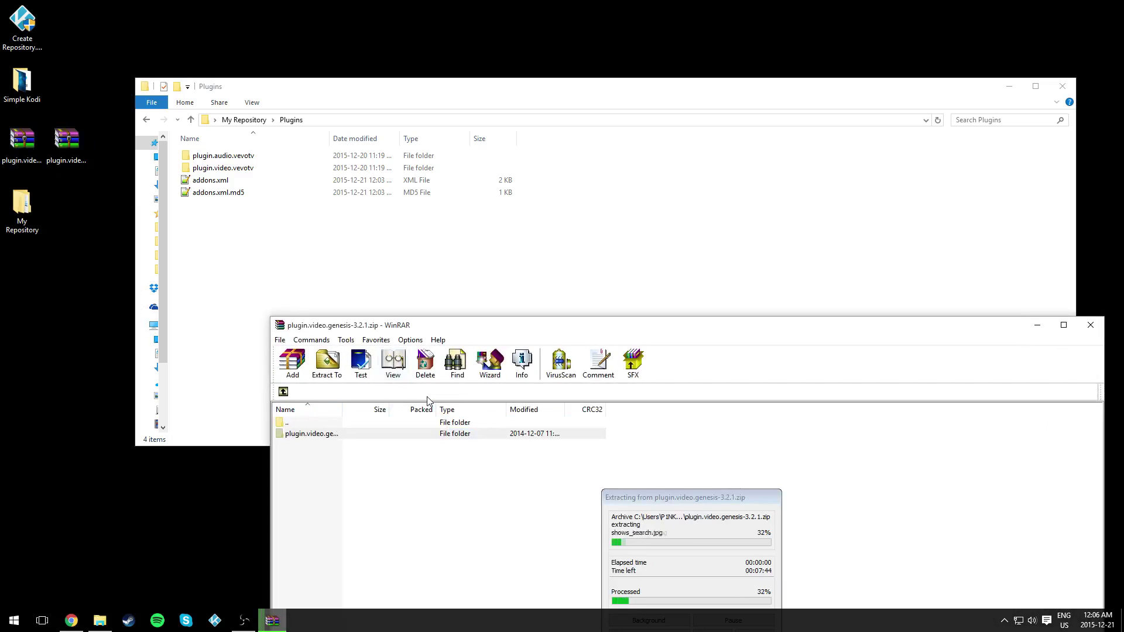
click(590, 564)
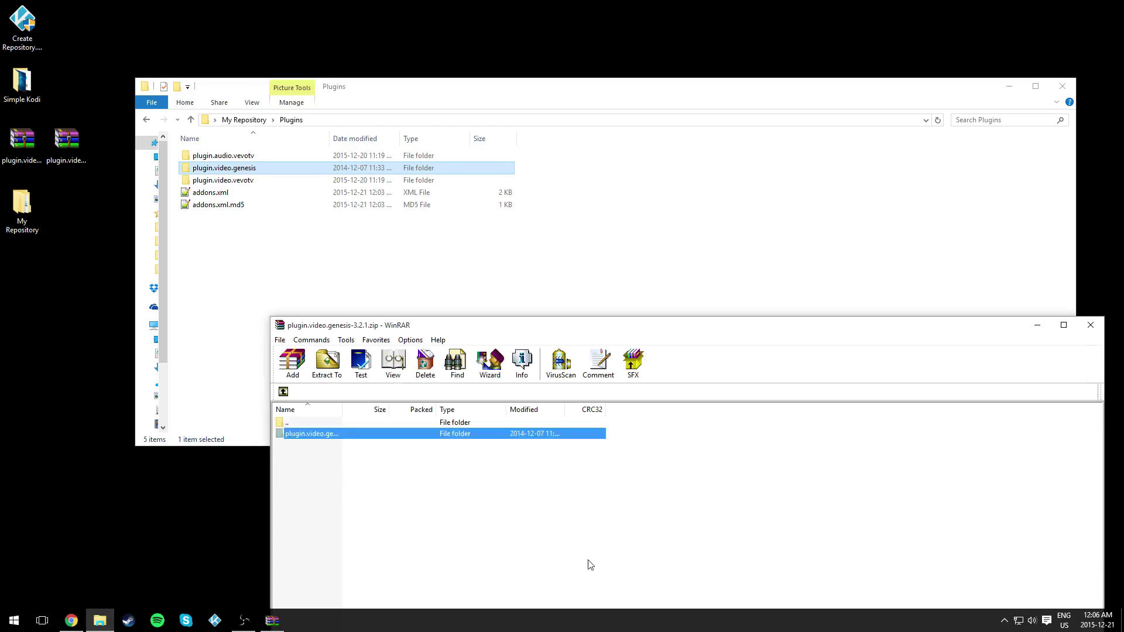
click(1090, 325)
- Extract plugin.video.1channel from its archive into Plugins and open the plugin.video.genesis folder
double_click(66, 142)
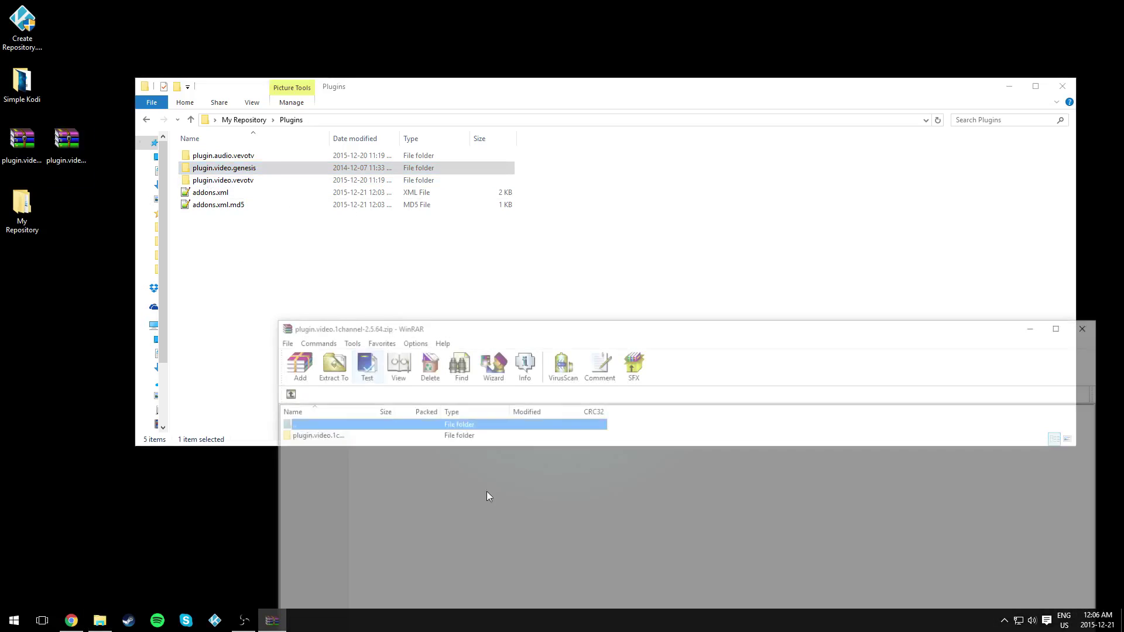
click(328, 434)
drag(359, 443, 253, 291)
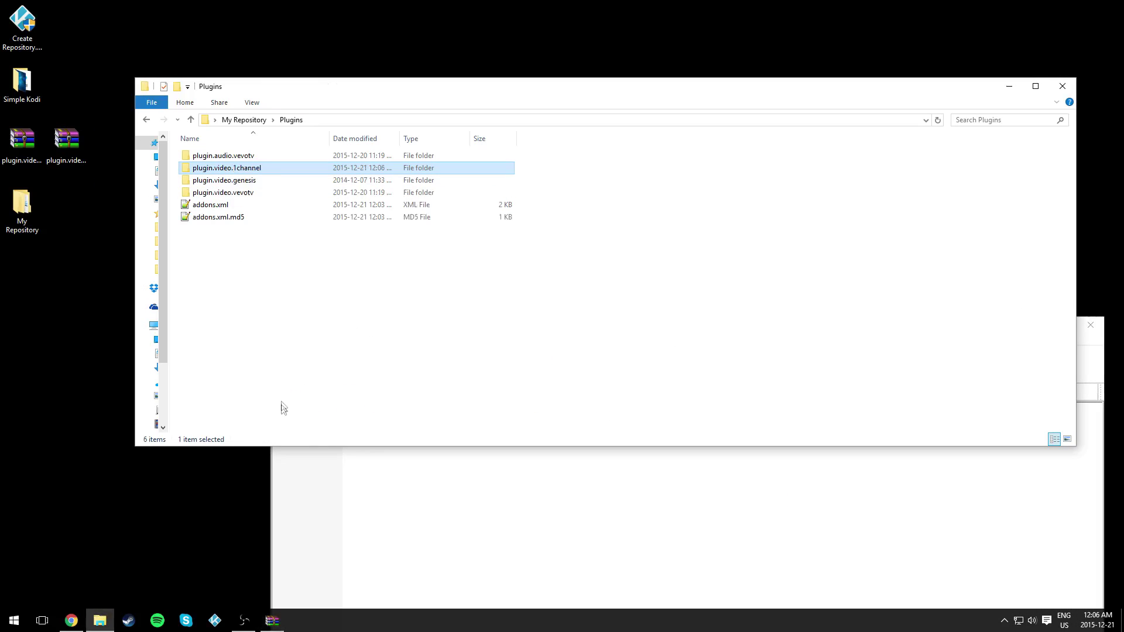
click(582, 565)
click(1090, 325)
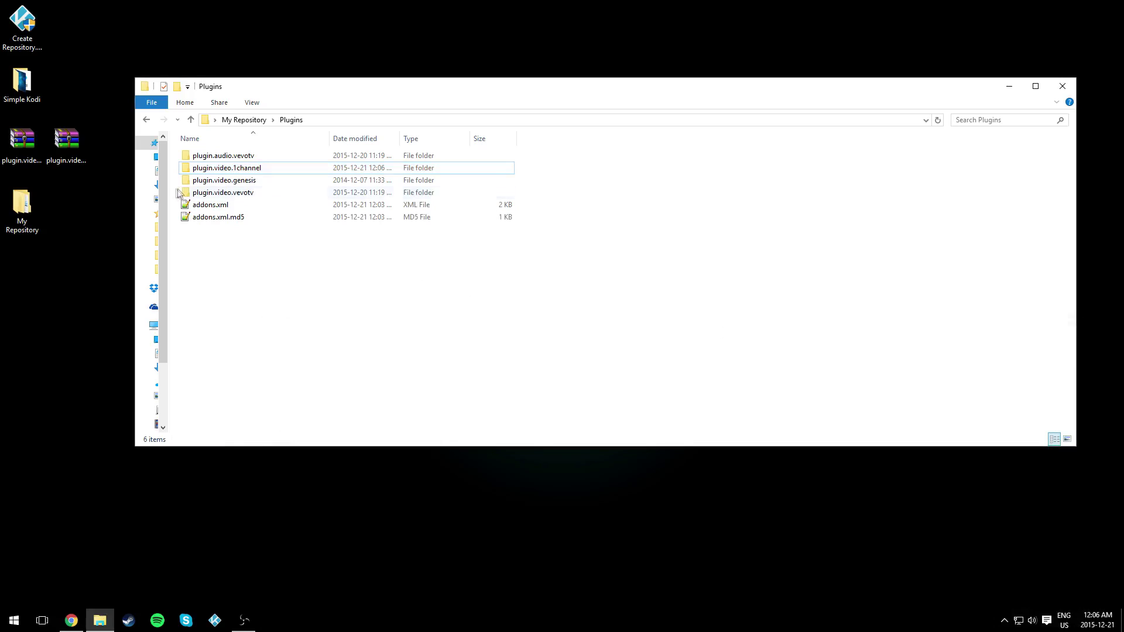
click(240, 182)
double_click(241, 182)
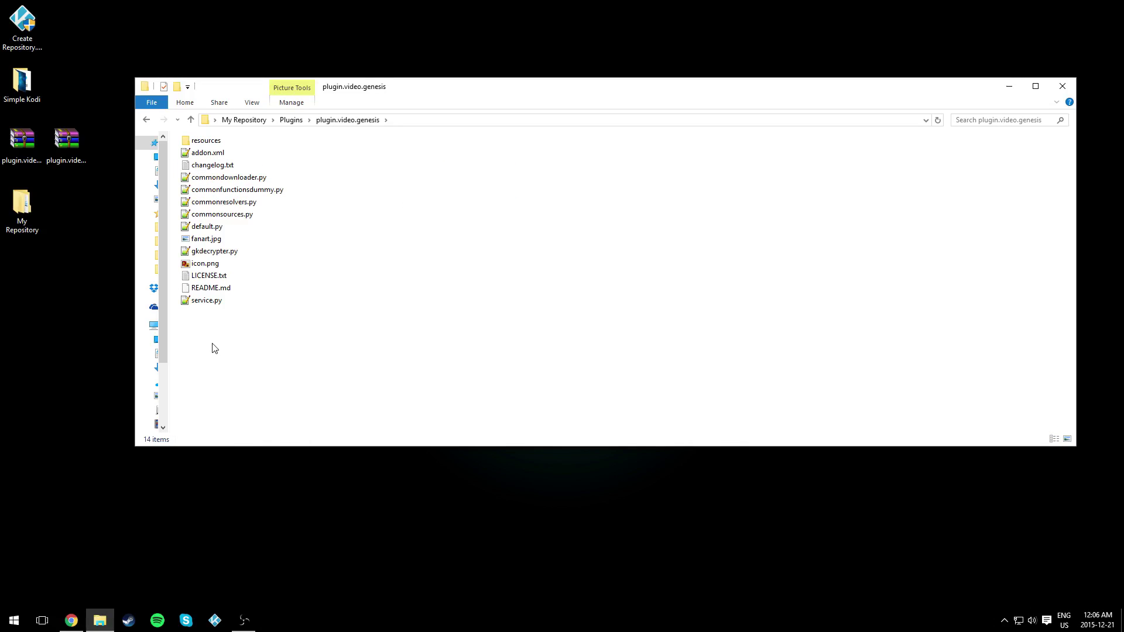
- Delete everything in plugin.video.genesis except addon.xml, changelog.txt, fanart.jpg and icon.png
drag(212, 348, 249, 278)
key(Delete)
click(196, 256)
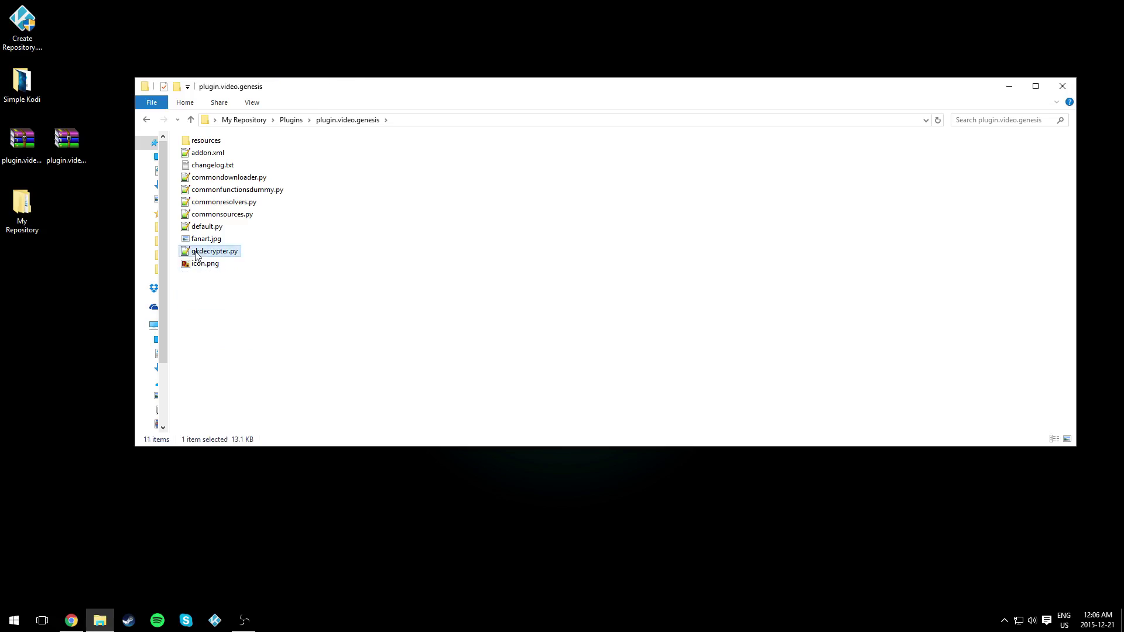
key(Delete)
click(206, 227)
drag(438, 178, 208, 234)
key(Delete)
click(228, 170)
key(Delete)
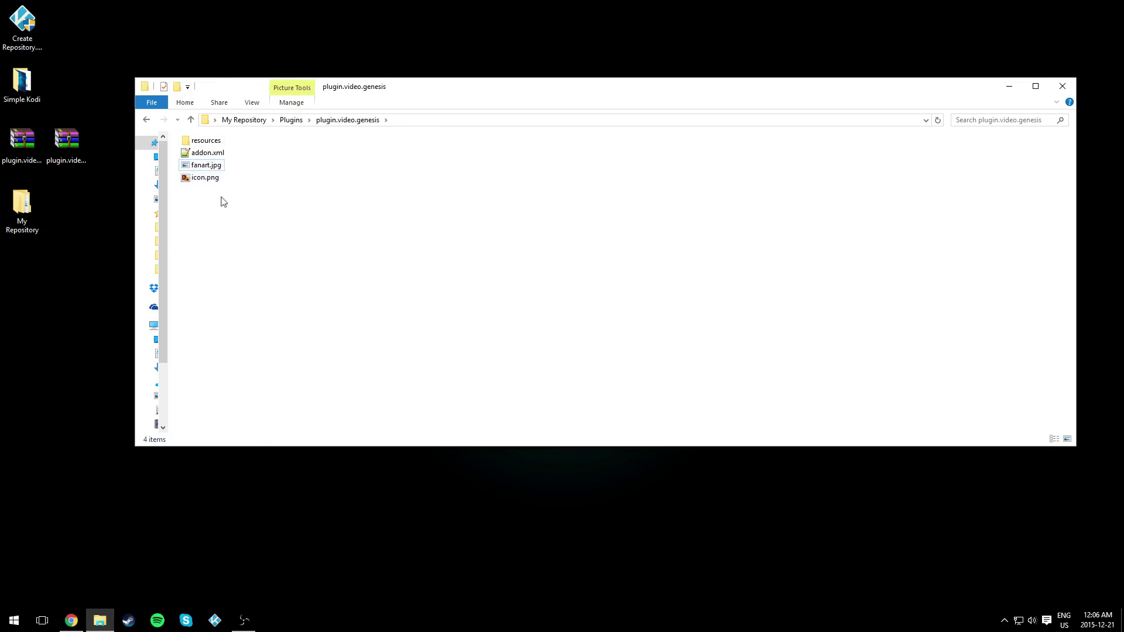
key(ctrl+z)
click(217, 142)
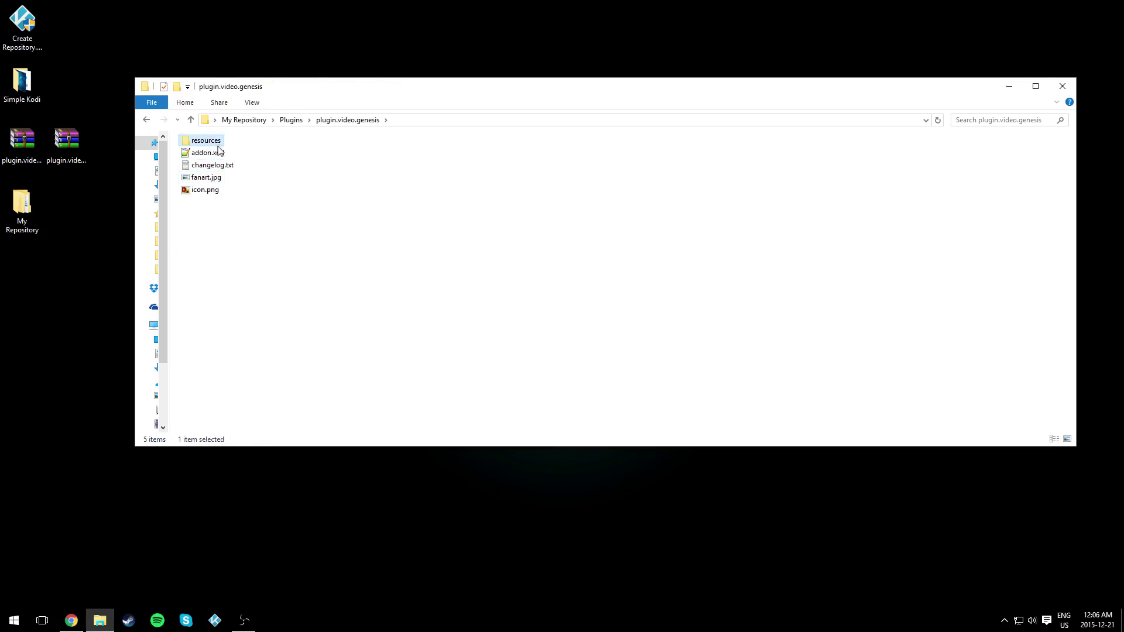
key(Delete)
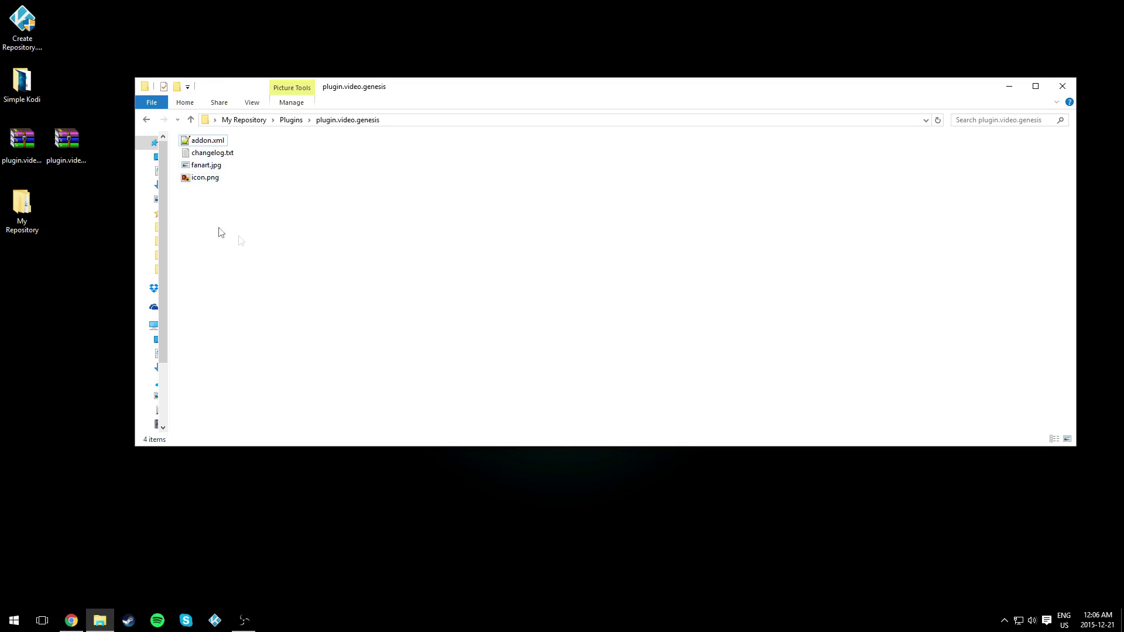
- Copy plugin.video.genesis-3.2.1.zip from the desktop into the genesis folder and return to Plugins
right_click(28, 152)
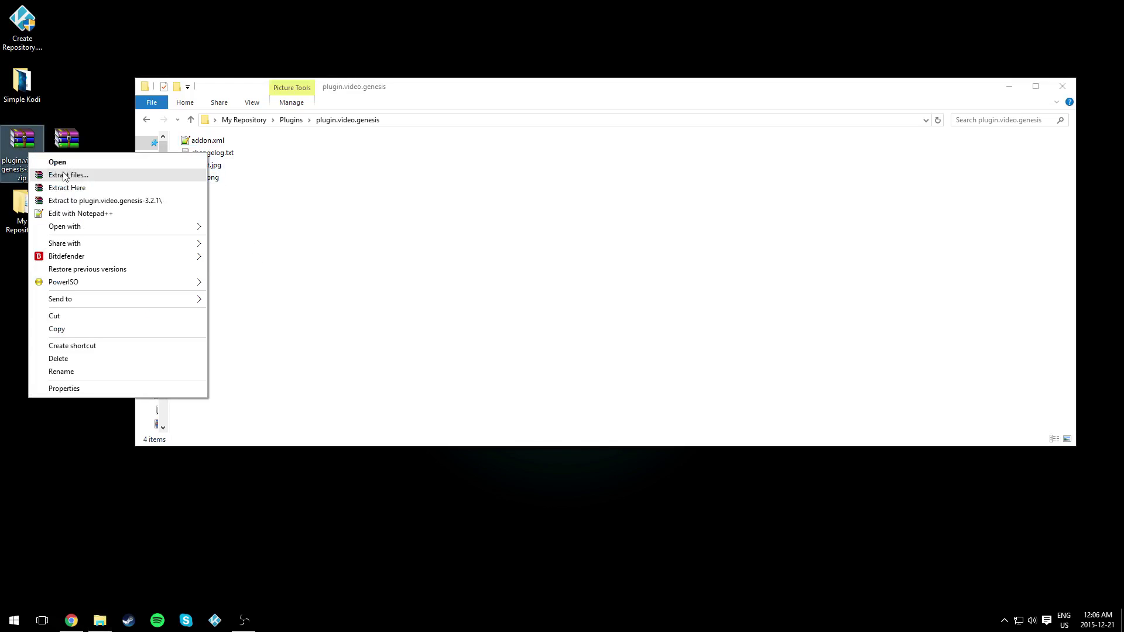
click(100, 329)
right_click(301, 306)
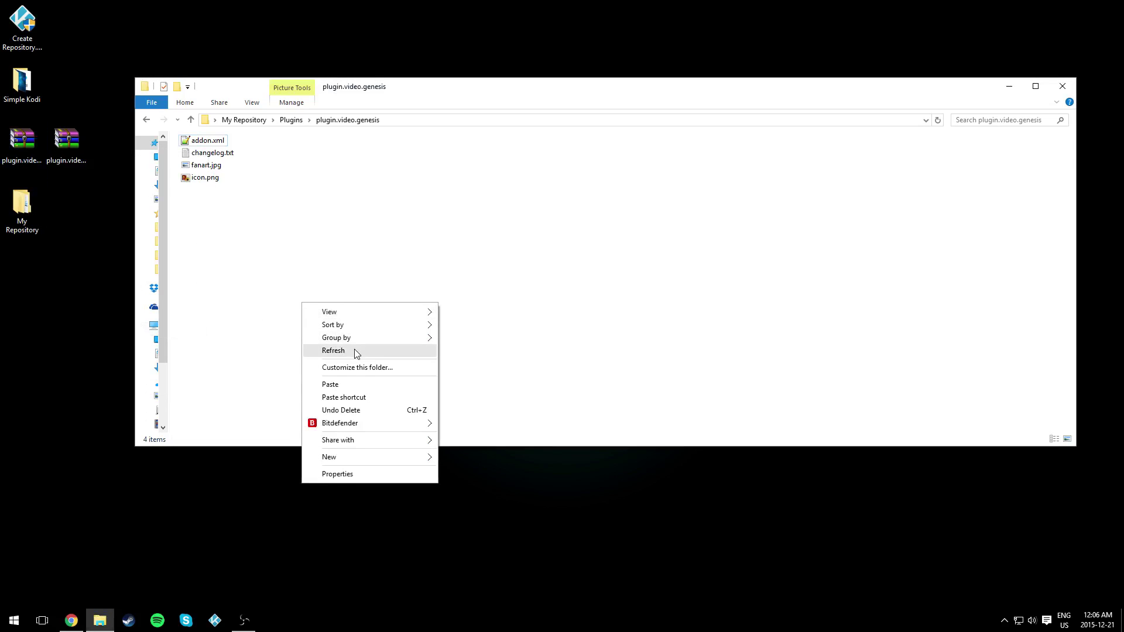
click(344, 380)
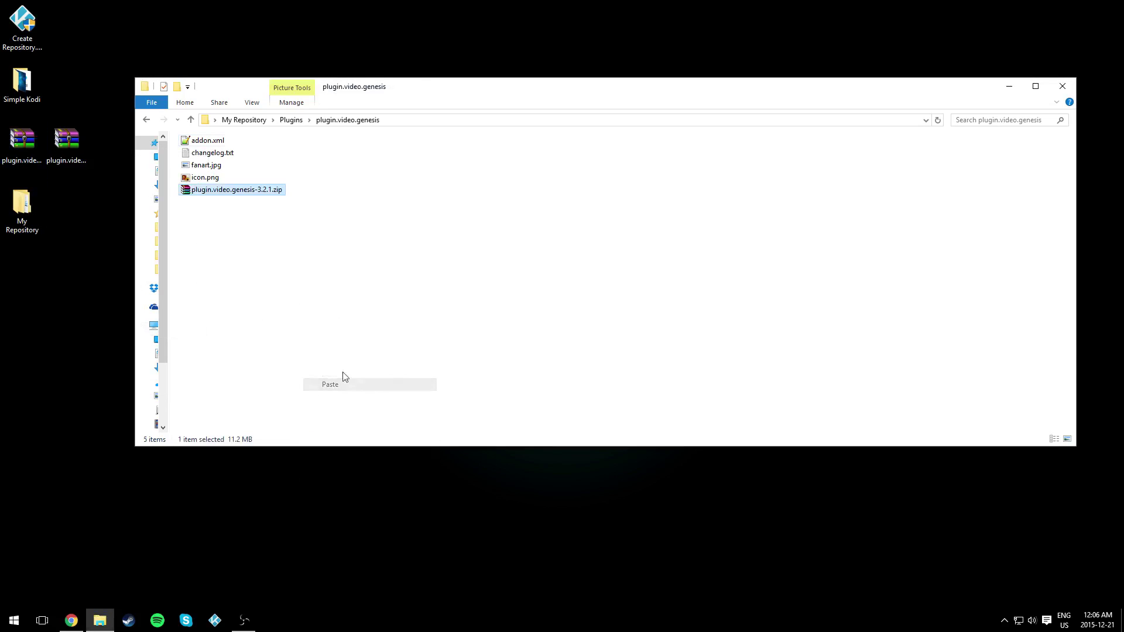
click(296, 119)
- In plugin.video.1channel, delete metapacks.py through utils.py, gui_utils.py, help.faq and default.py
double_click(281, 168)
drag(221, 357, 248, 279)
key(Delete)
click(232, 243)
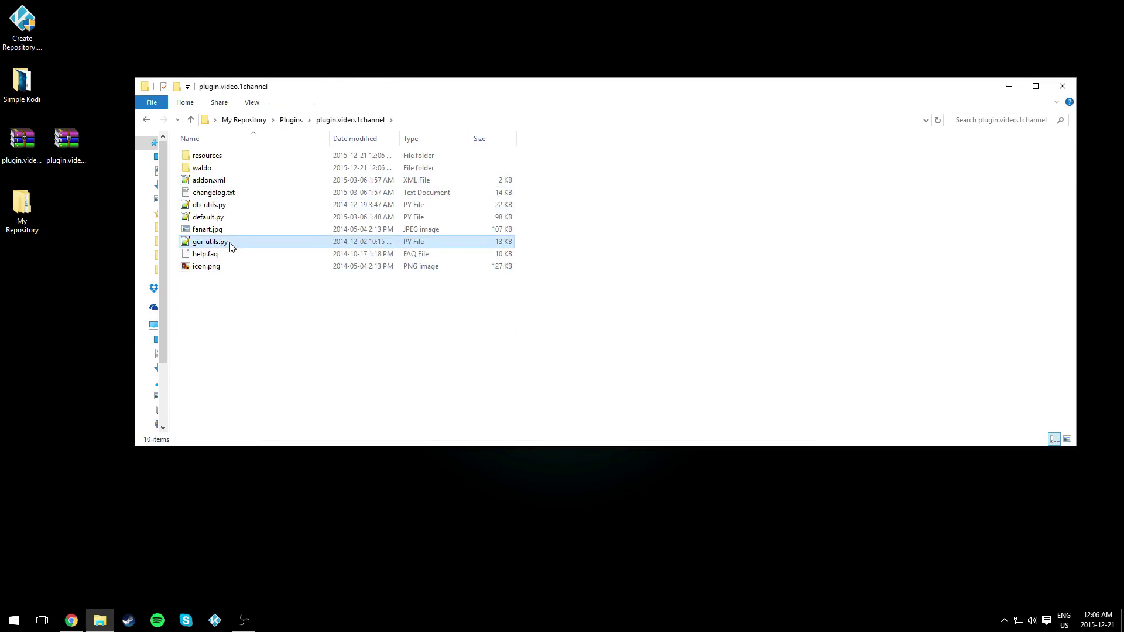
key(Delete)
click(226, 242)
key(Delete)
click(216, 217)
key(Delete)
- Delete db_utils.py and the waldo and resources folders from plugin.video.1channel
click(216, 204)
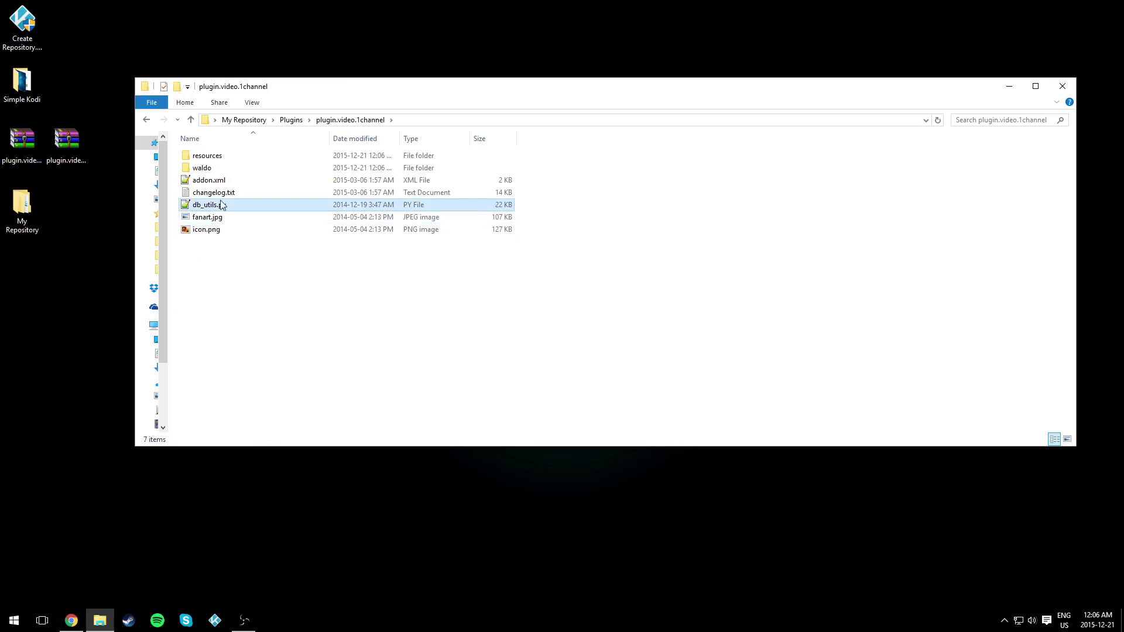
key(Delete)
click(218, 168)
key(Delete)
click(217, 156)
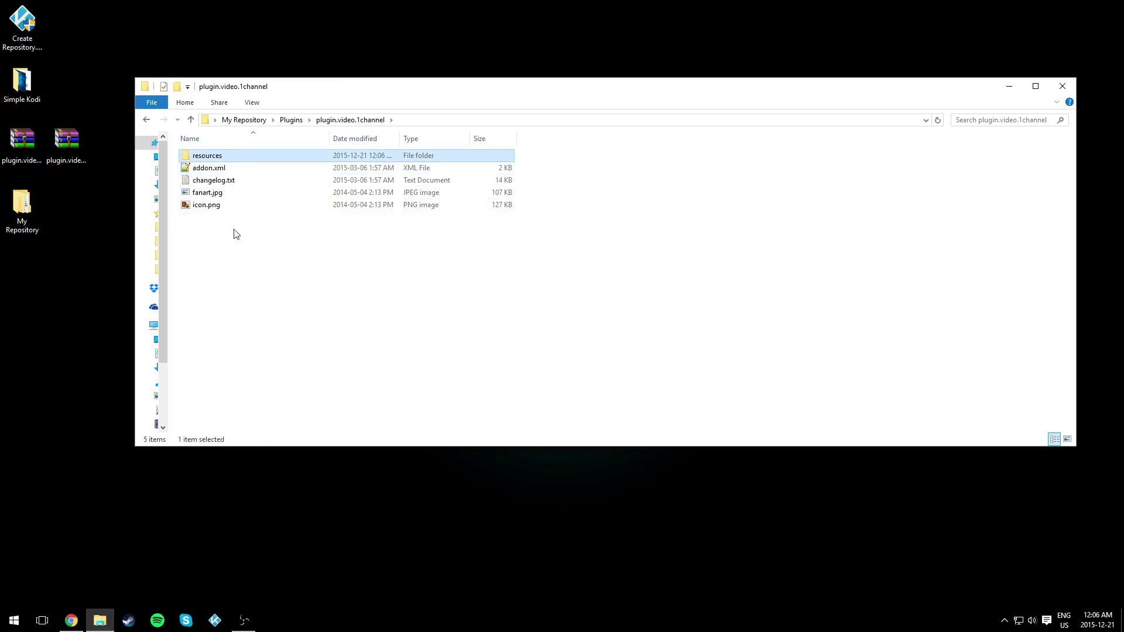
key(Delete)
- Copy plugin.video.1channel-2.5.64.zip from the desktop into the 1channel folder and review its files
right_click(61, 155)
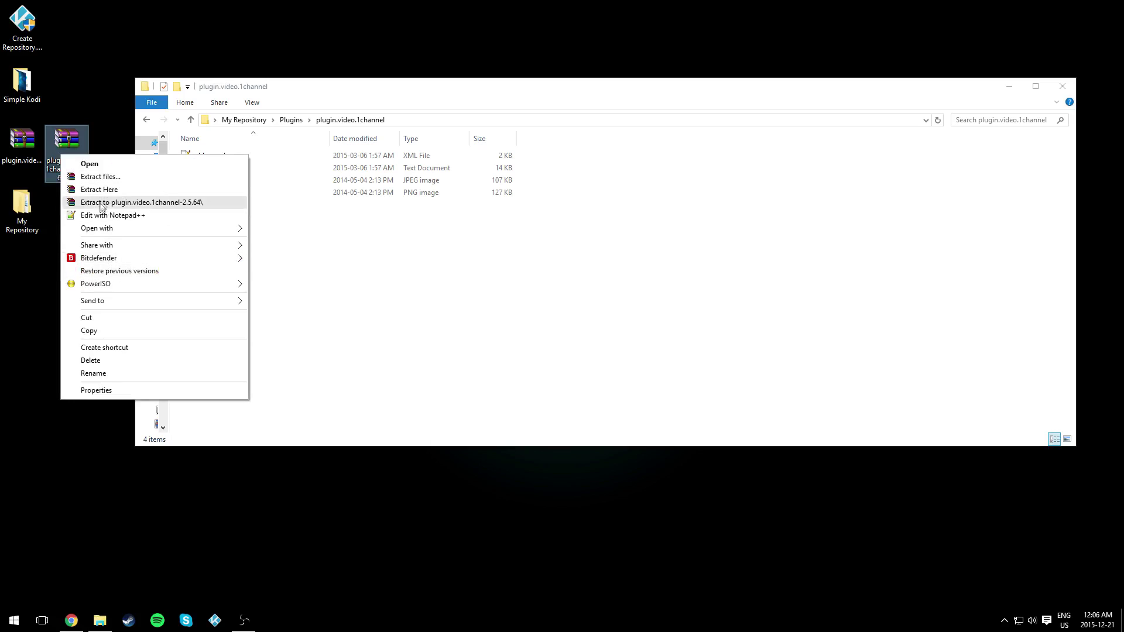
click(89, 331)
right_click(364, 294)
click(409, 373)
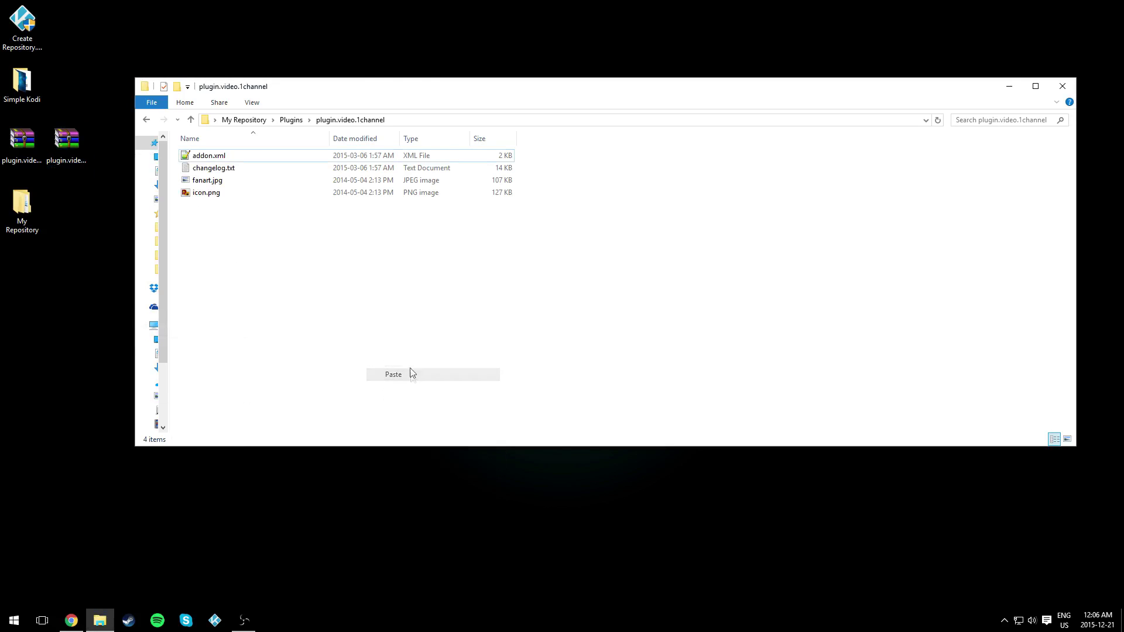
drag(217, 284, 250, 163)
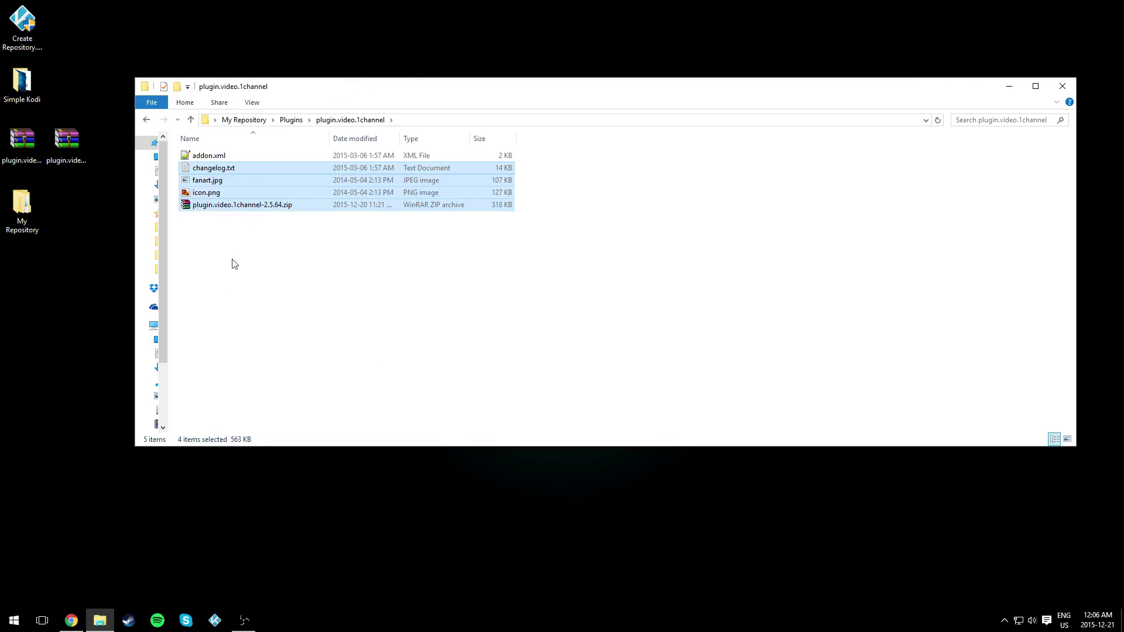
drag(232, 262, 285, 153)
- Compare against the genesis folder's files, then return to Plugins and select addons.xml
click(291, 119)
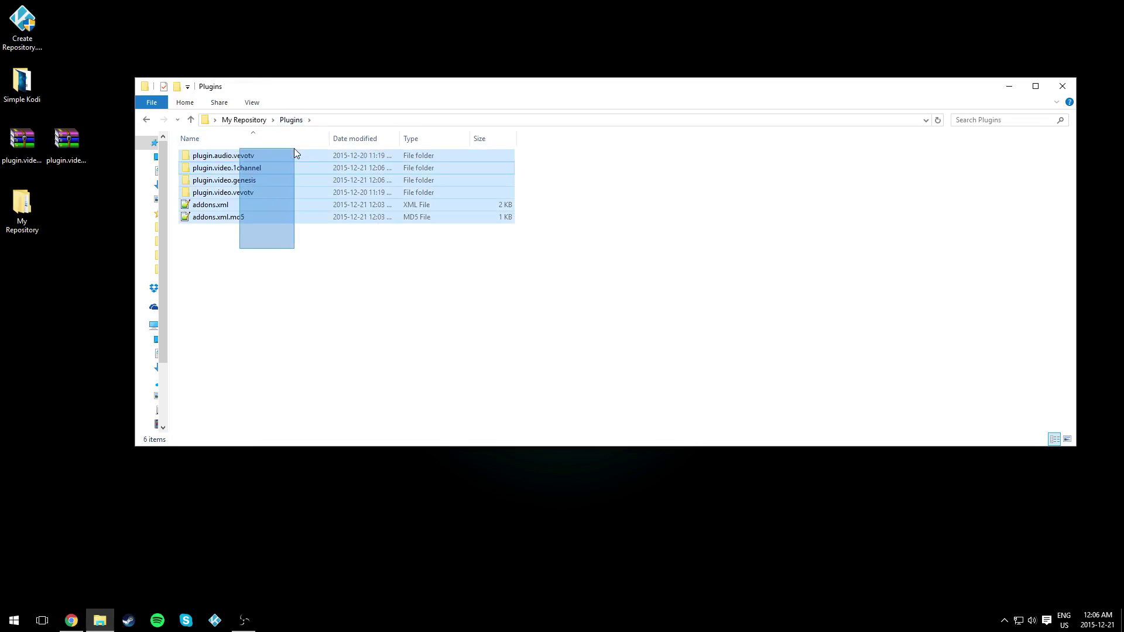
double_click(246, 180)
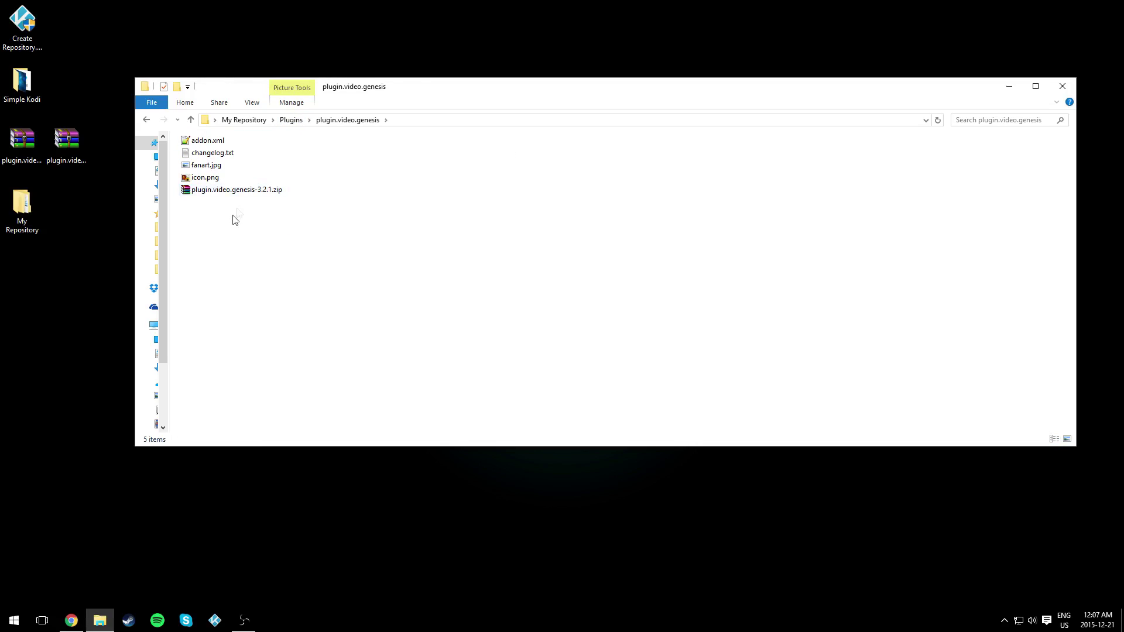
drag(232, 216, 278, 146)
click(291, 119)
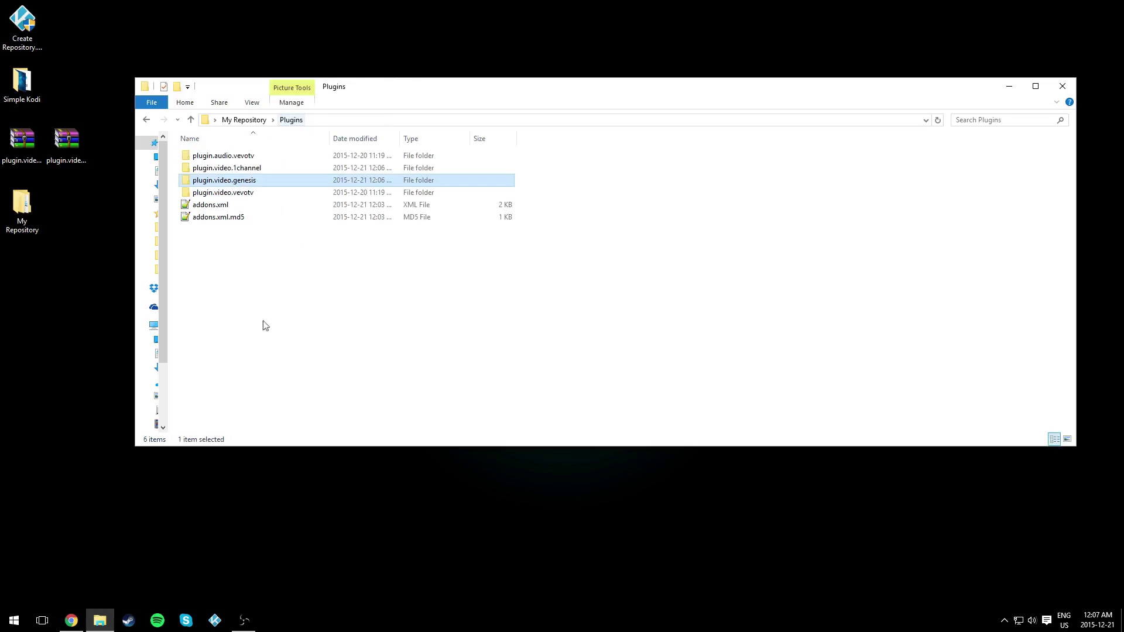
click(202, 208)
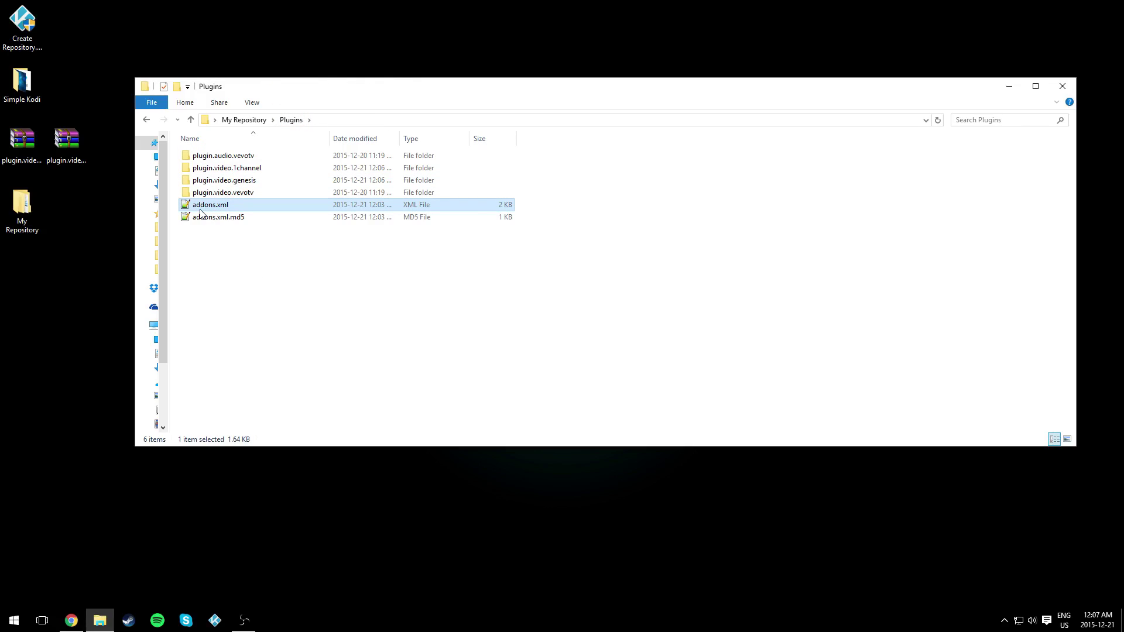
- Open addons.xml alone in Notepad++, closing addons.xml.md5, and review the Vevo Tv addon entries
double_click(200, 210)
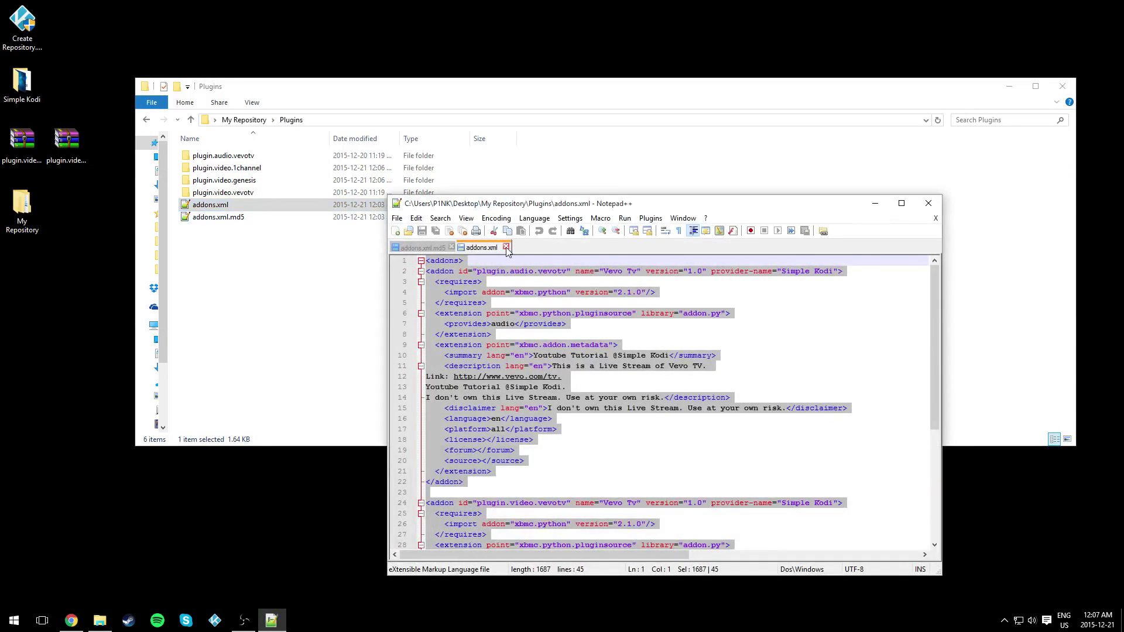
click(505, 246)
click(451, 247)
double_click(294, 207)
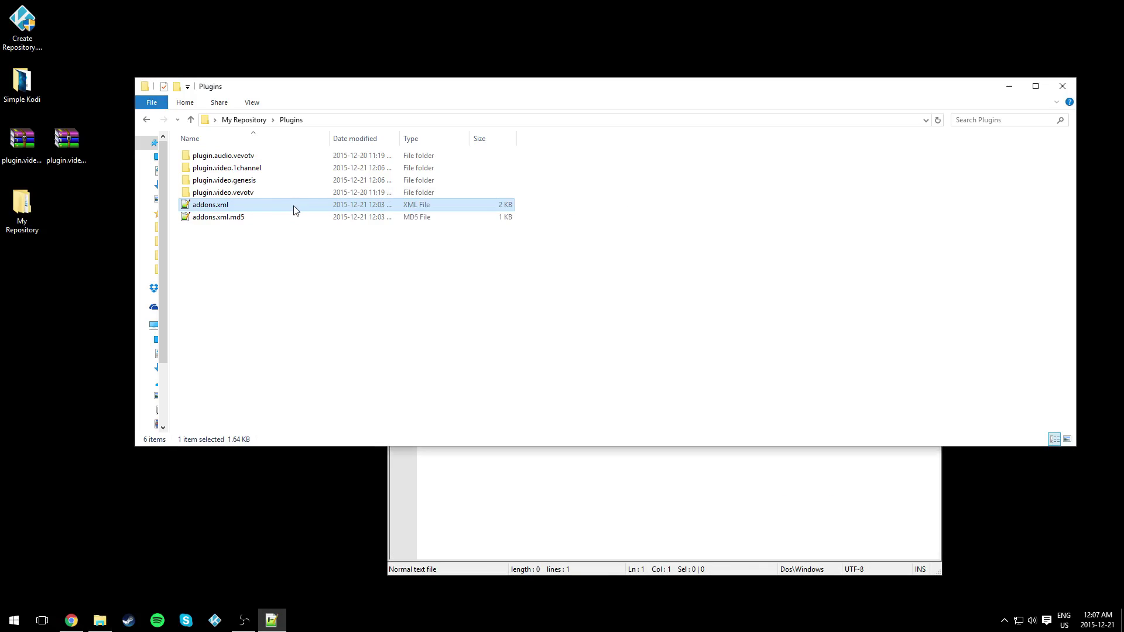
scroll(770, 400, down, 6)
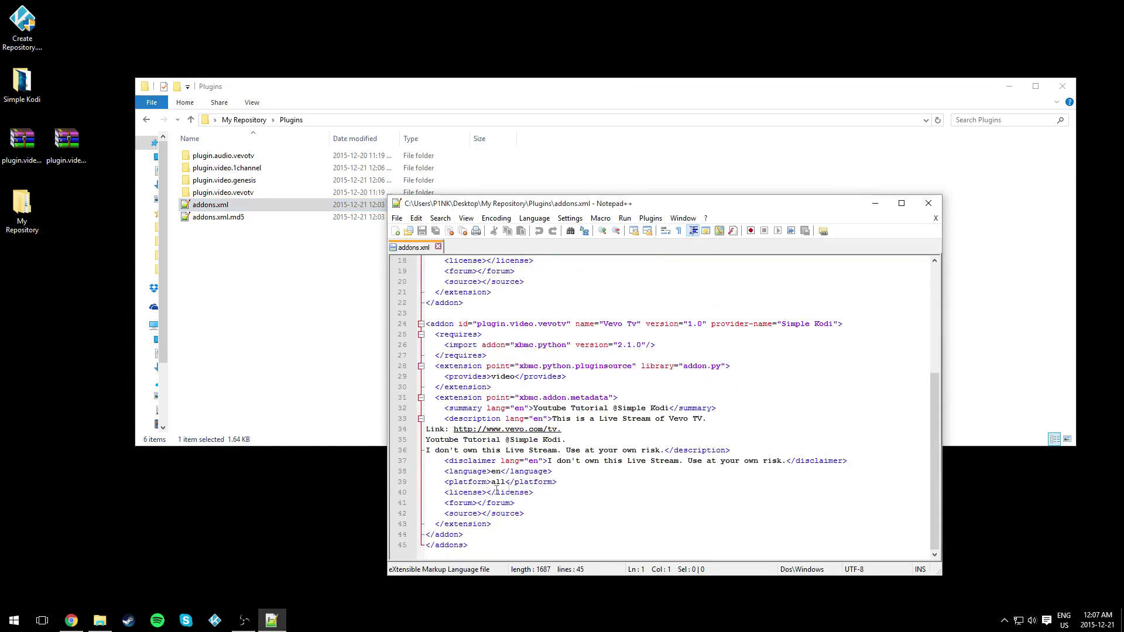
drag(476, 536, 425, 271)
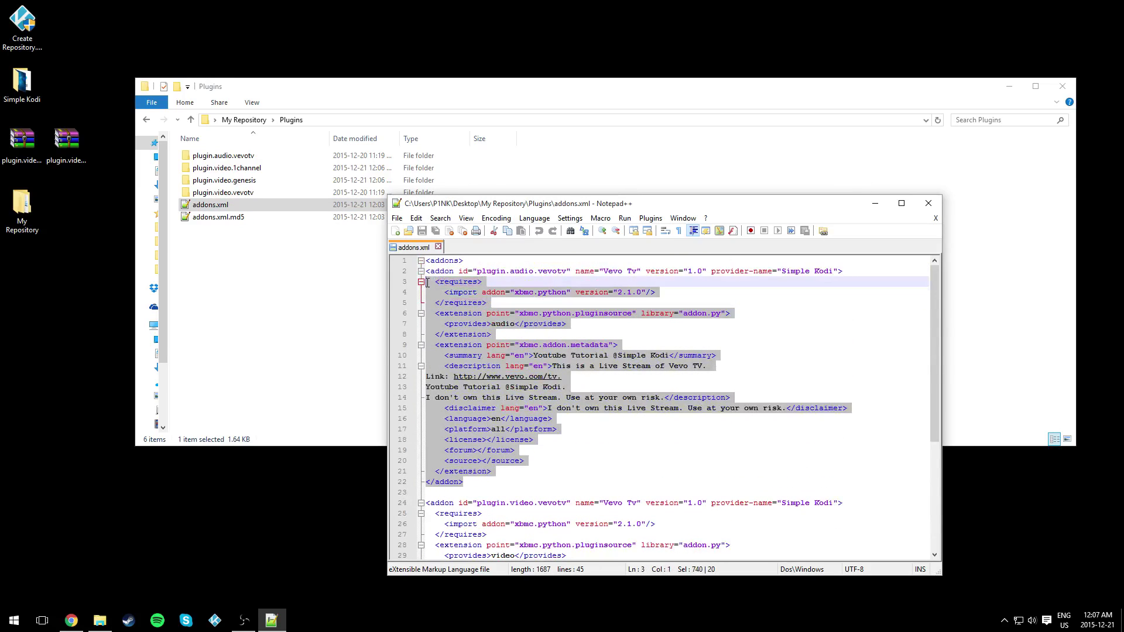
click(380, 431)
- Launch Kodi and check the Simple Kodi repository's Video and Music add-ons
click(215, 622)
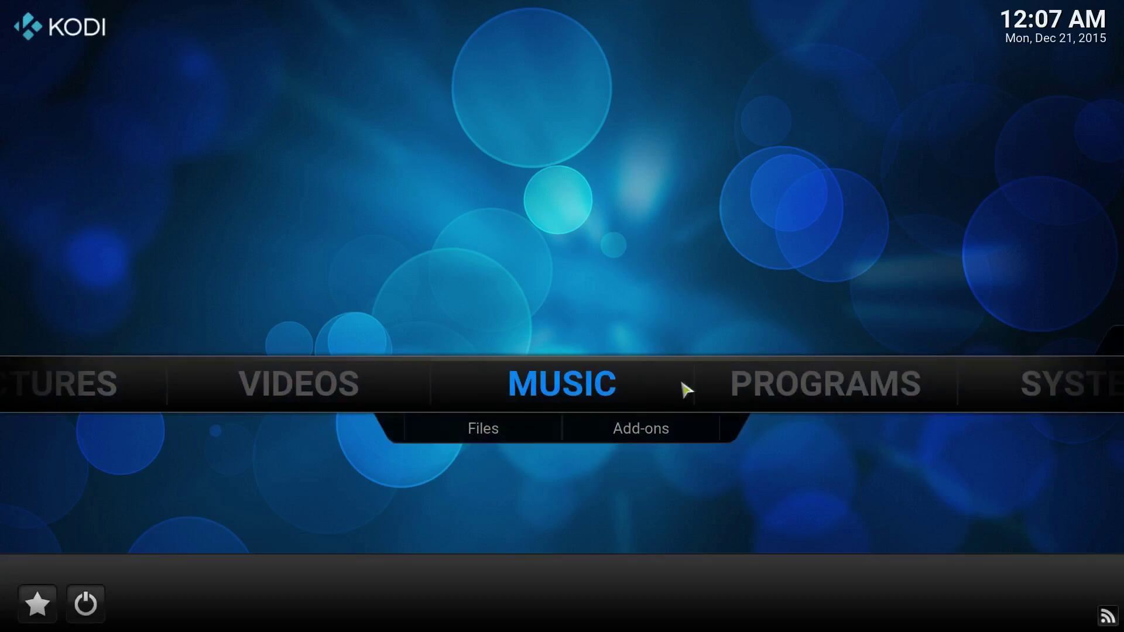
mouse_move(833, 389)
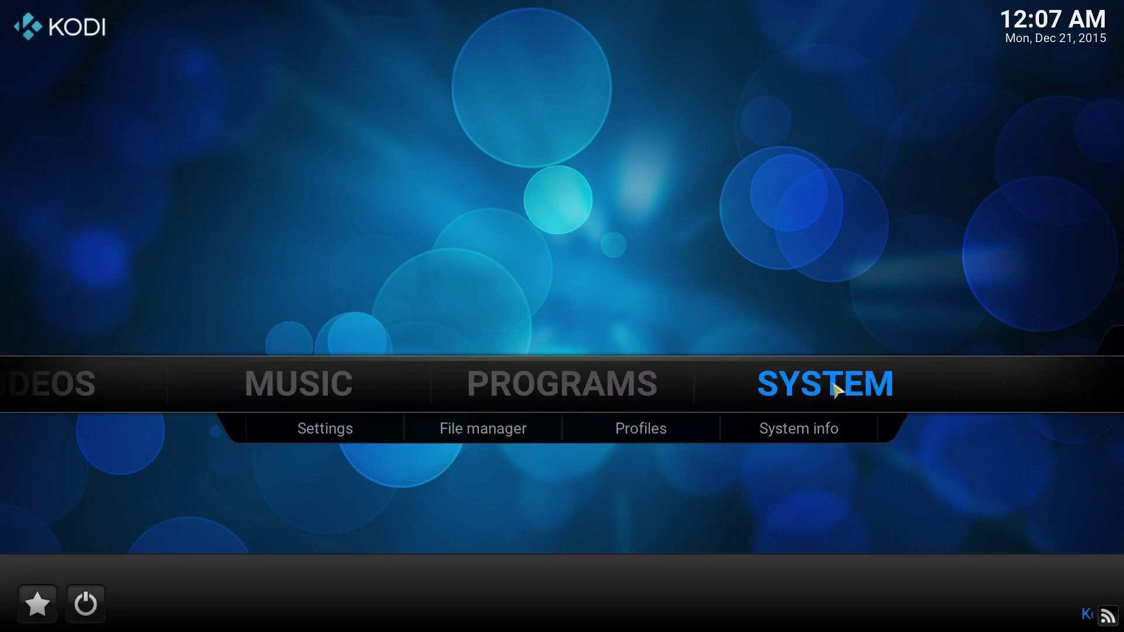
click(388, 434)
click(249, 417)
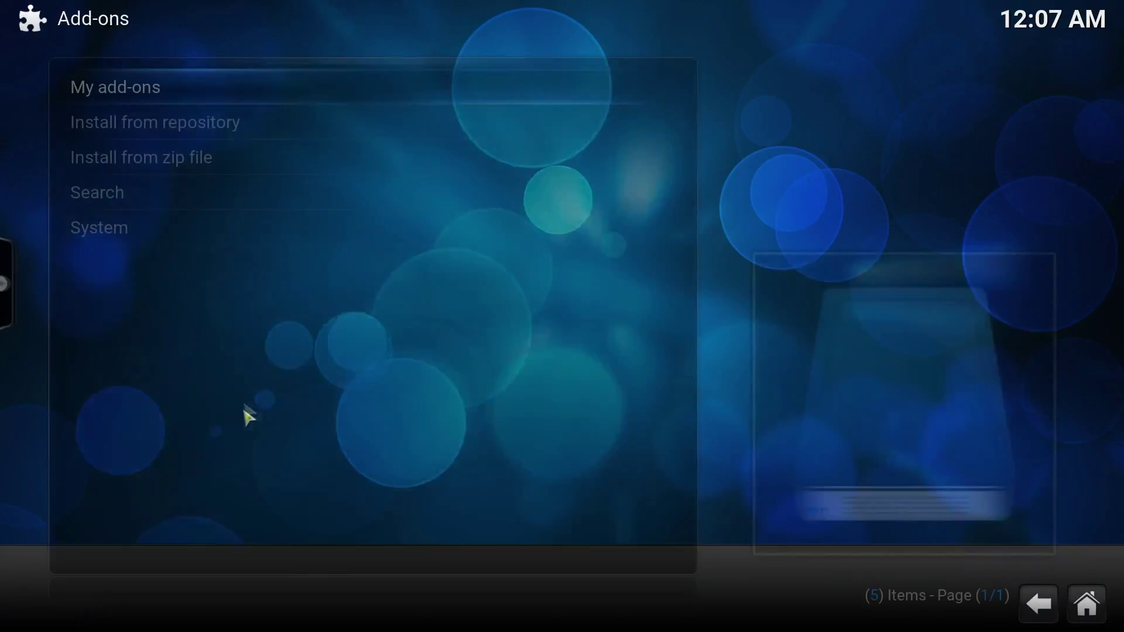
click(221, 139)
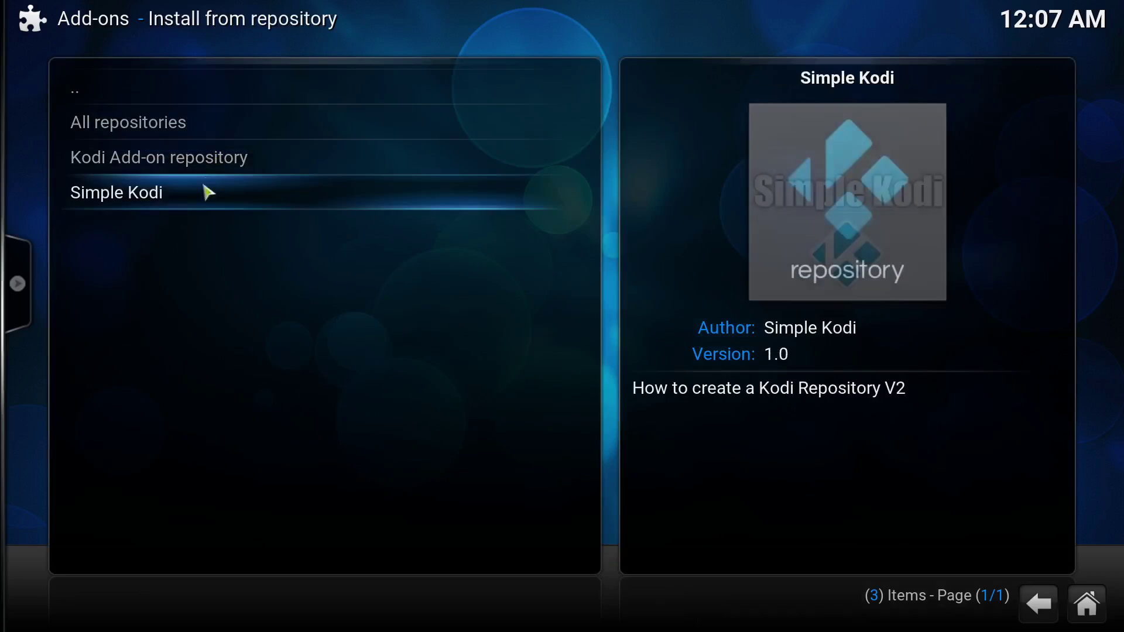
click(207, 192)
click(203, 154)
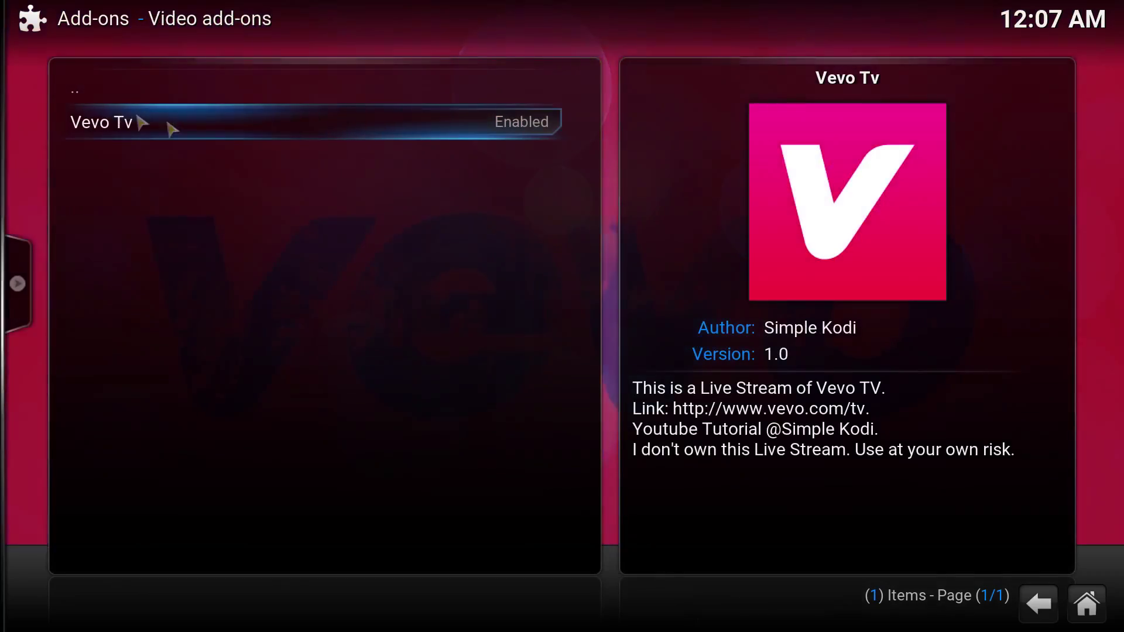
click(122, 104)
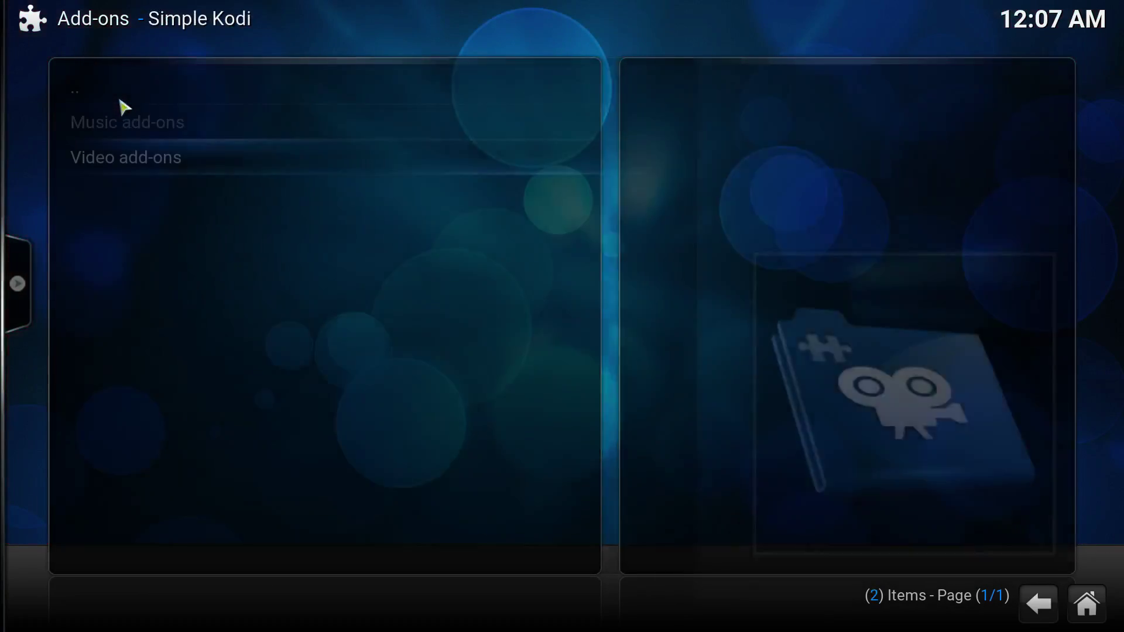
click(121, 123)
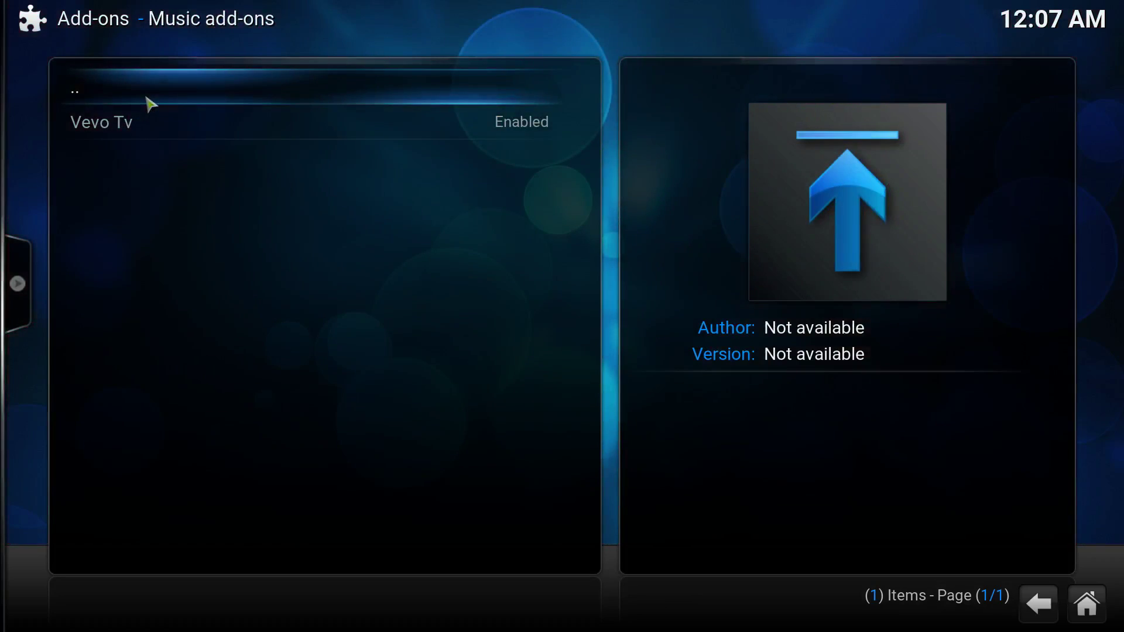
- Navigate back to Kodi's home screen and exit Kodi
click(148, 105)
click(138, 105)
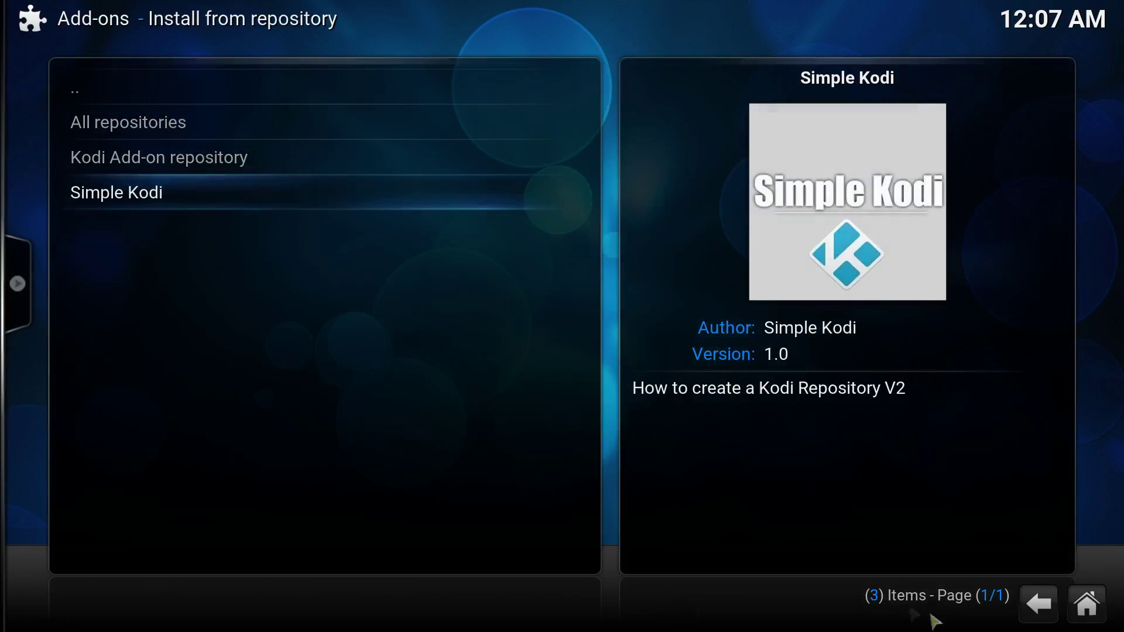
click(1104, 622)
click(85, 603)
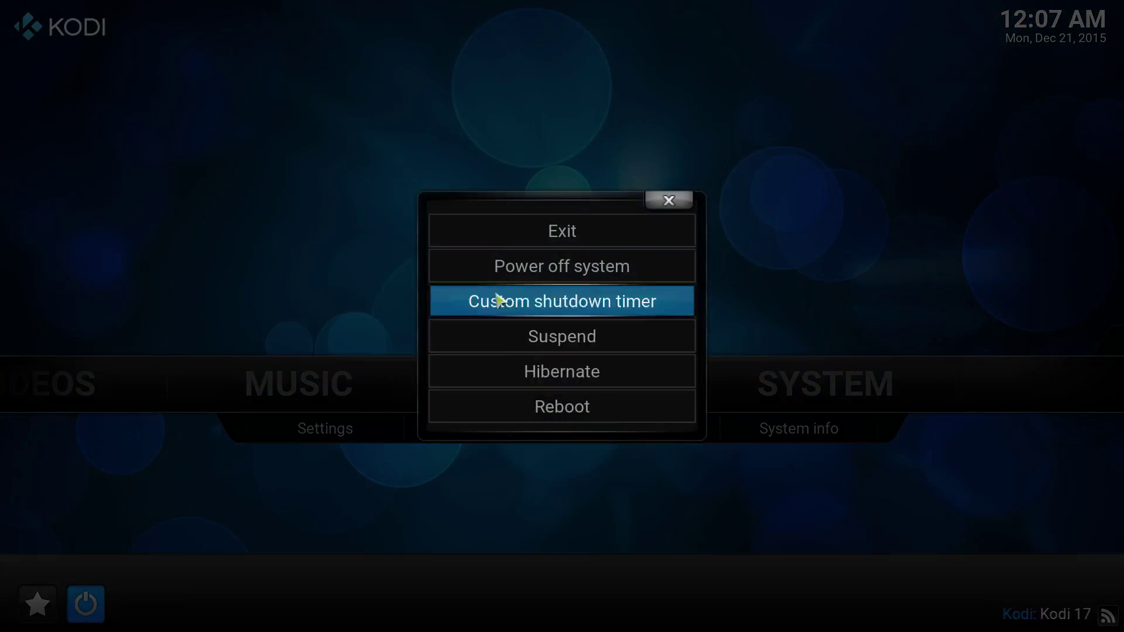
click(528, 241)
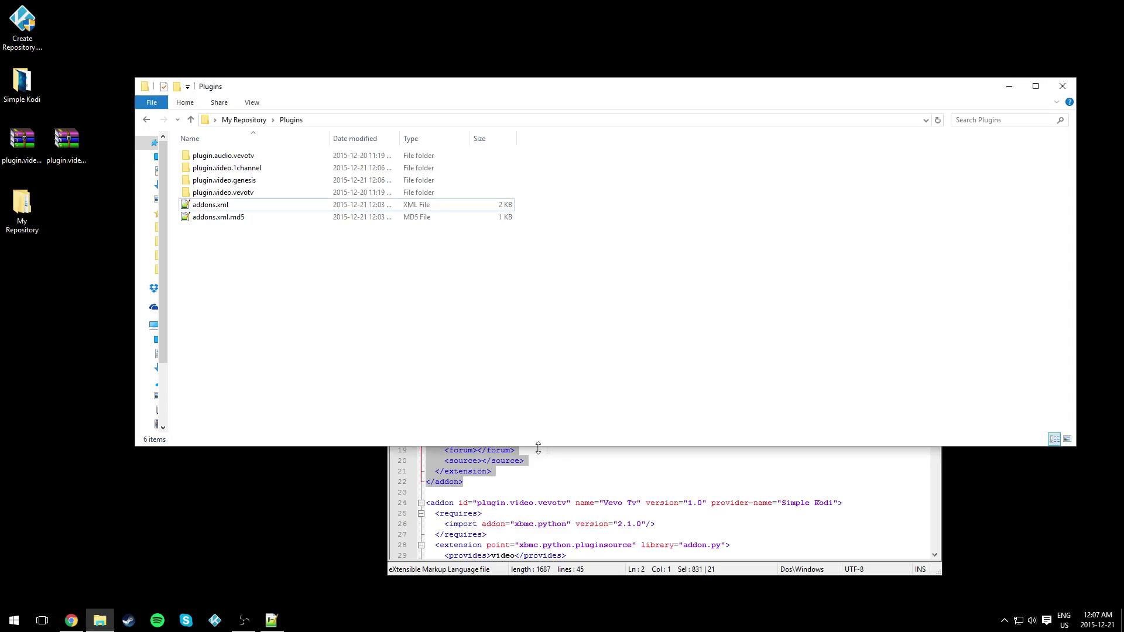
- Add a blank line after the last Vevo Tv entry in addons.xml
click(538, 472)
scroll(558, 493, down, 6)
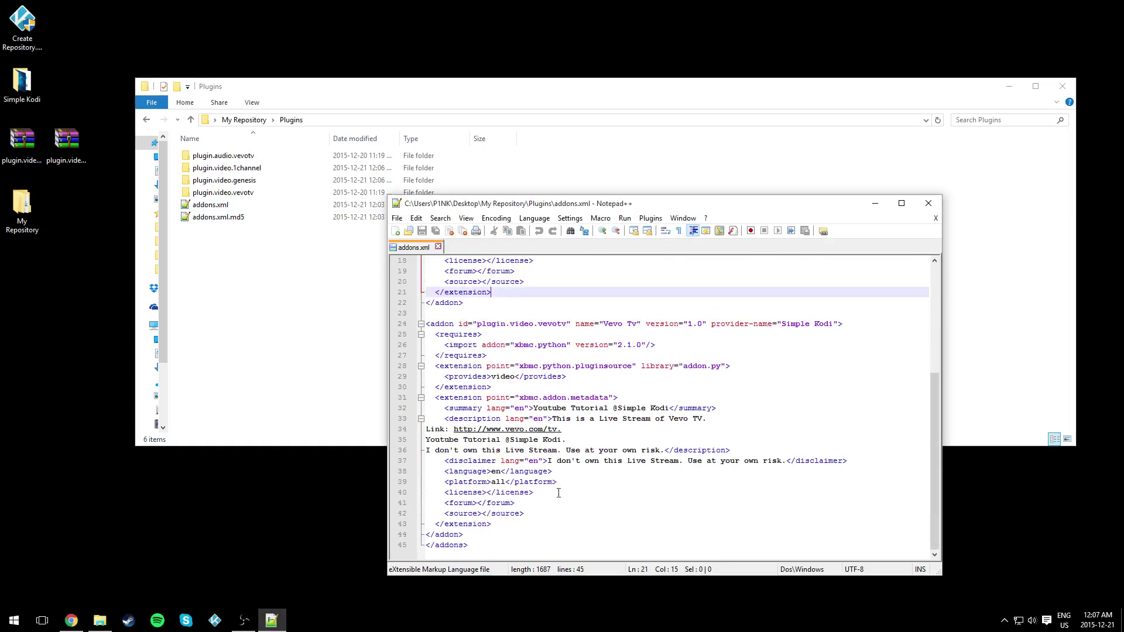
click(466, 535)
key(Return)
key(Return)
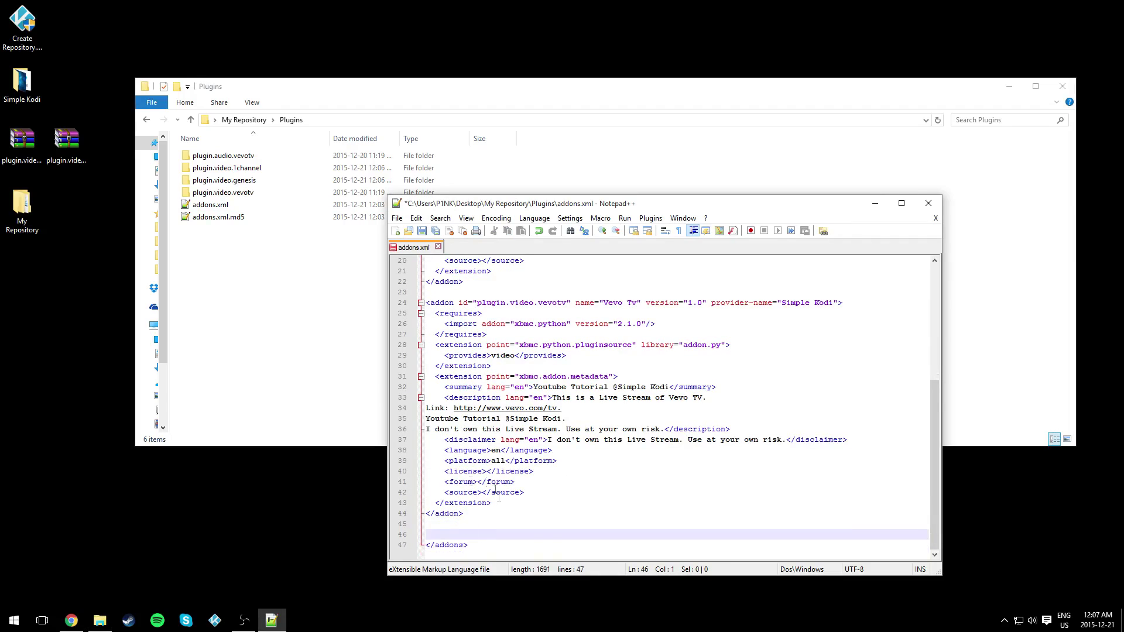
- Copy the Genesis entry from plugin.video.genesis's addon.xml and paste it into addons.xml
double_click(252, 181)
click(212, 144)
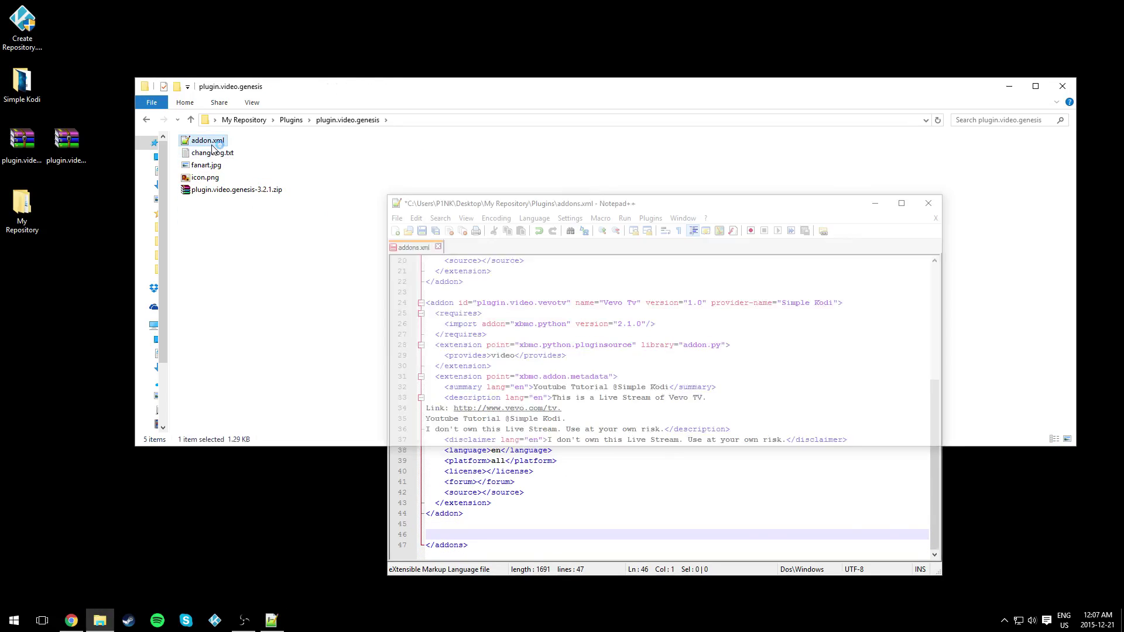
drag(506, 514, 426, 271)
key(ctrl+c)
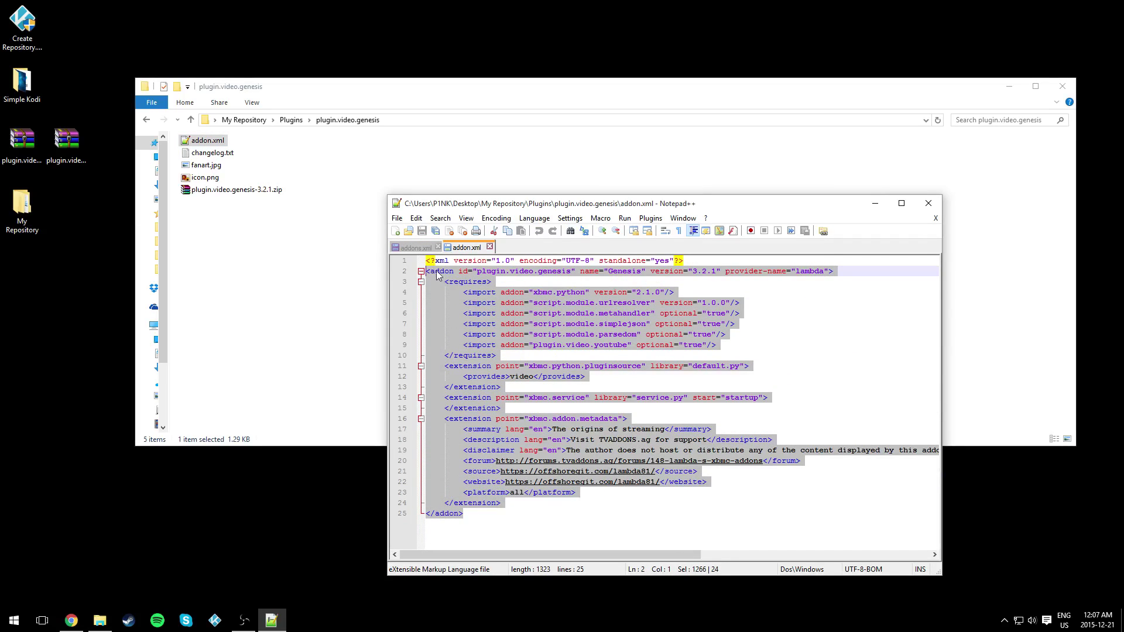
click(416, 248)
key(ctrl+v)
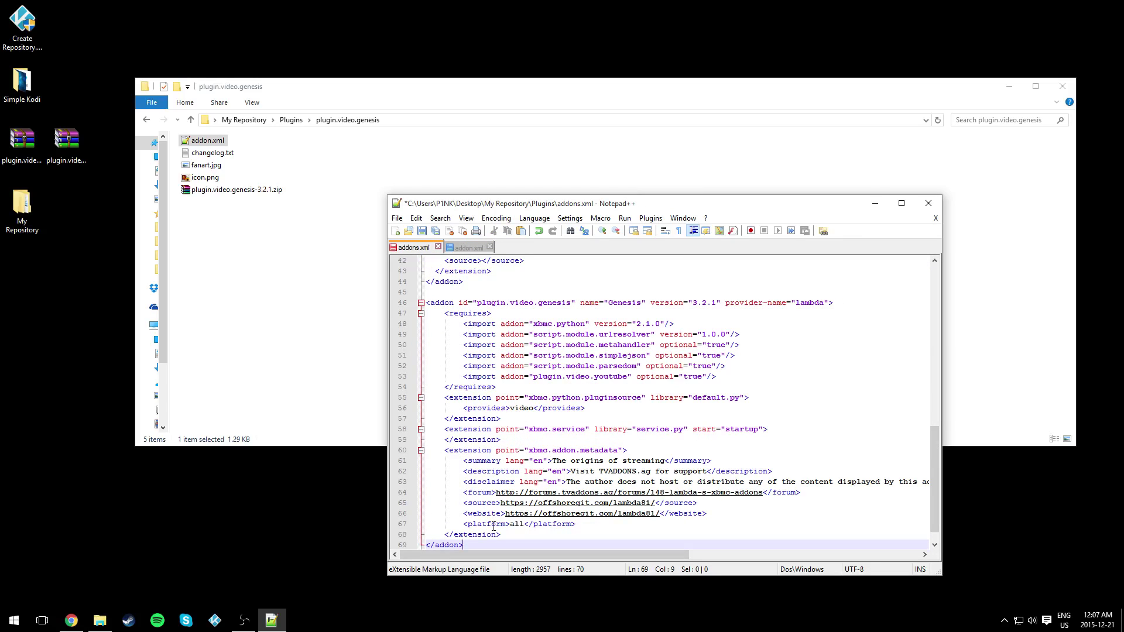
key(Return)
key(Return)
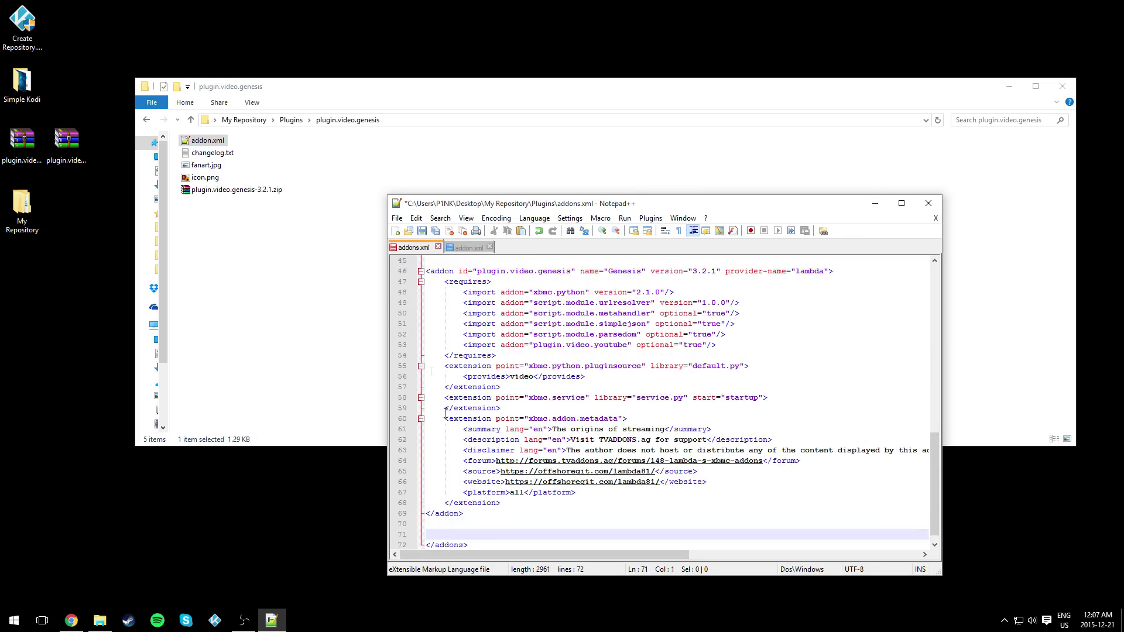
- Copy the 1Channel addon block from its addon.xml, paste it into addons.xml, save and close
click(291, 119)
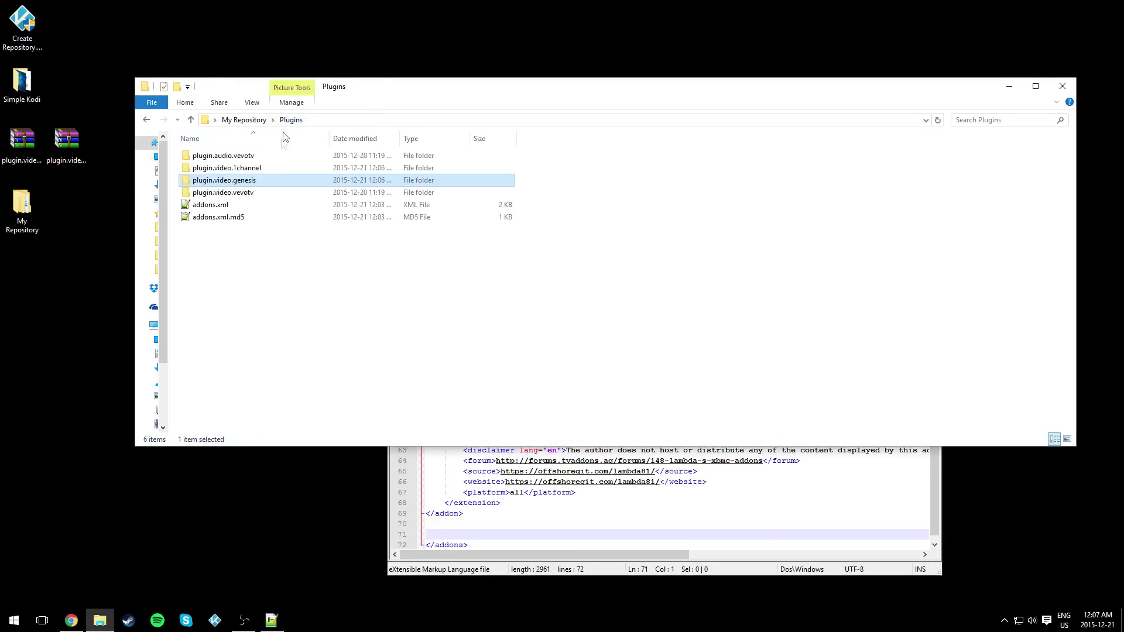
double_click(268, 169)
double_click(209, 155)
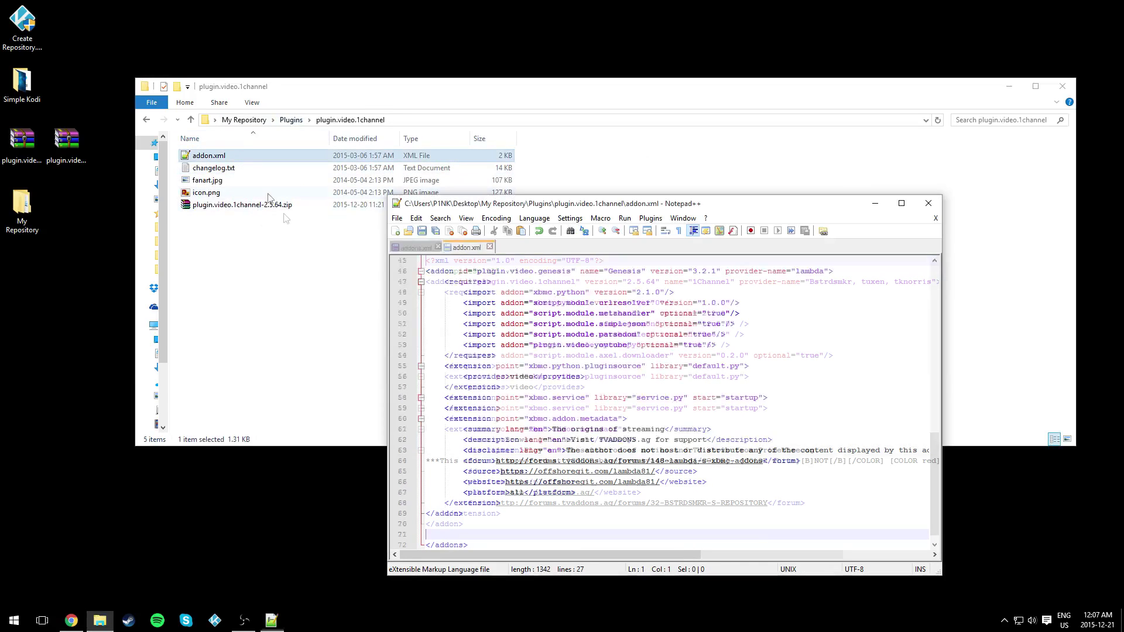
drag(536, 532, 427, 282)
key(ctrl+c)
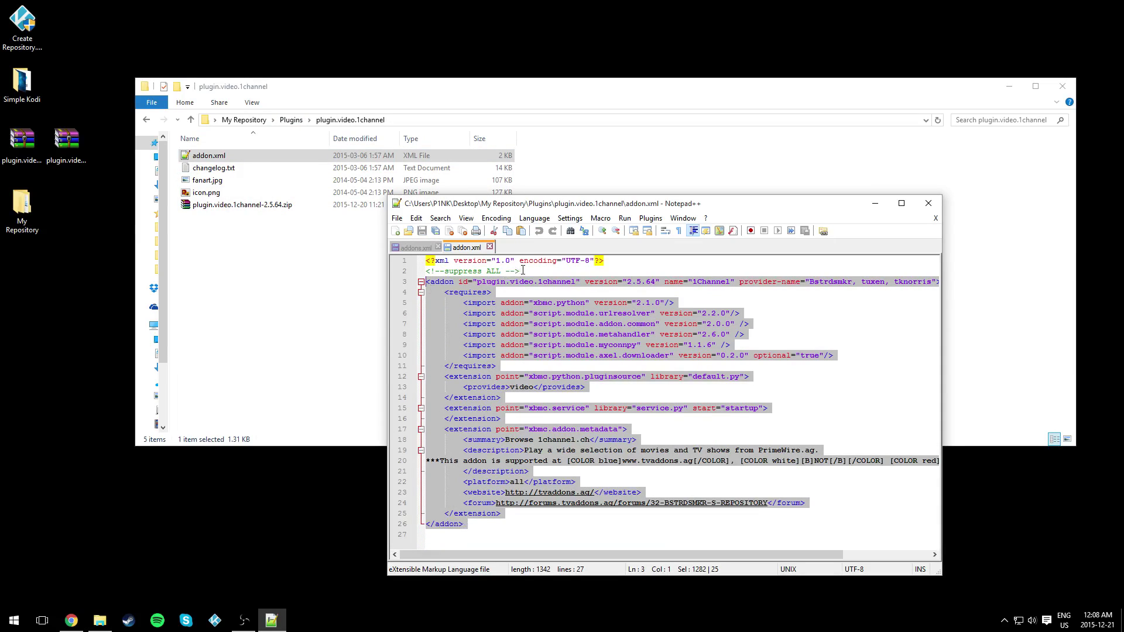
drag(523, 270, 507, 522)
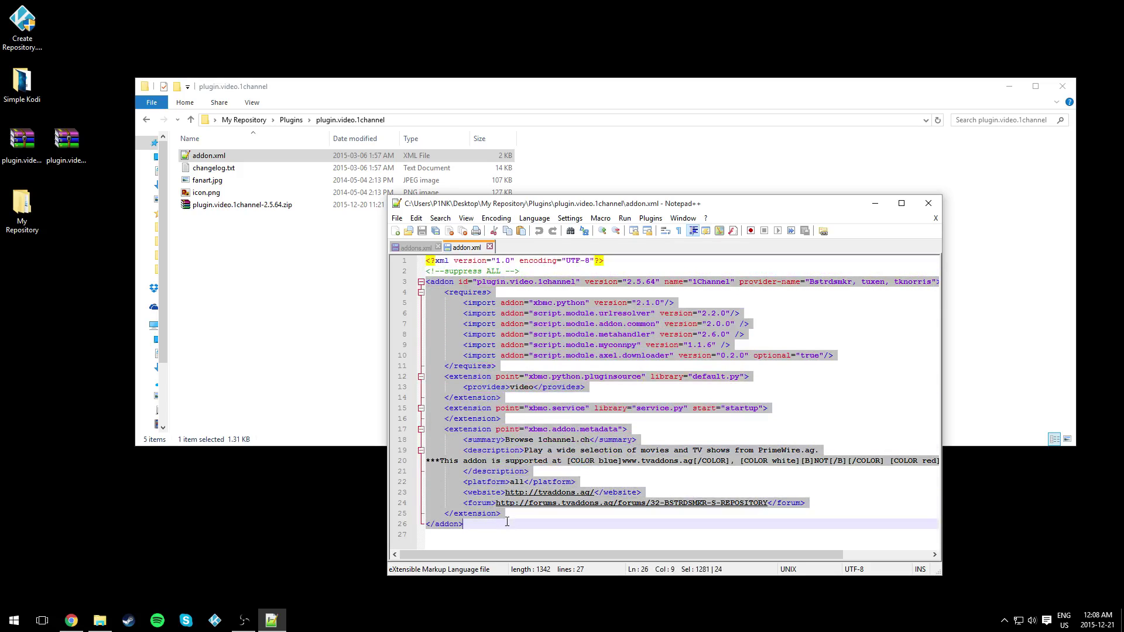
click(490, 247)
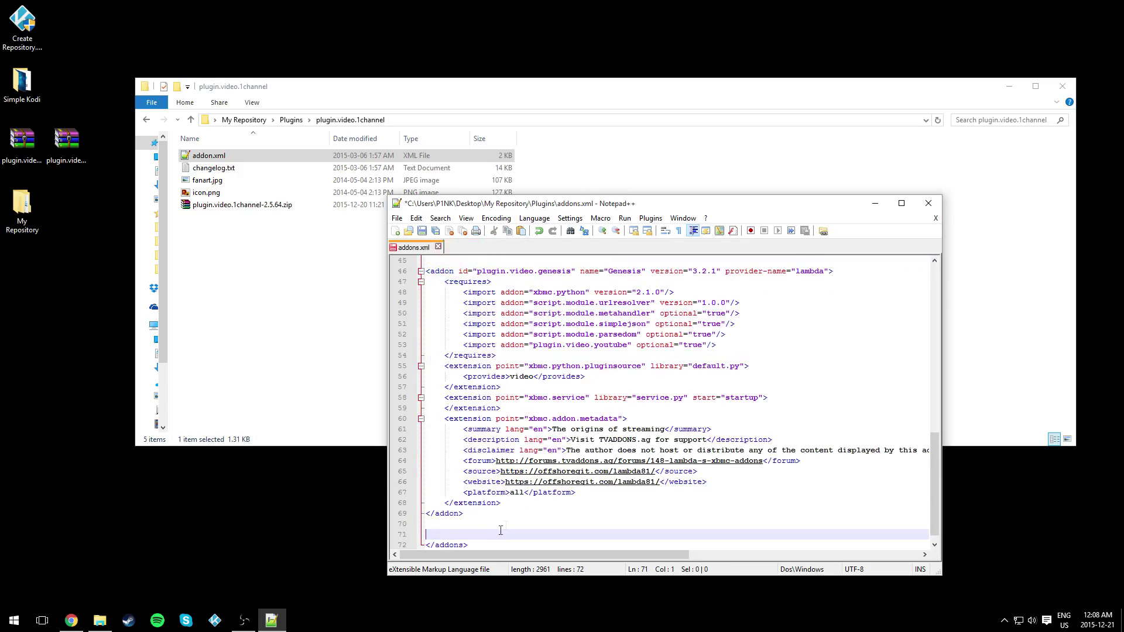
key(ctrl+v)
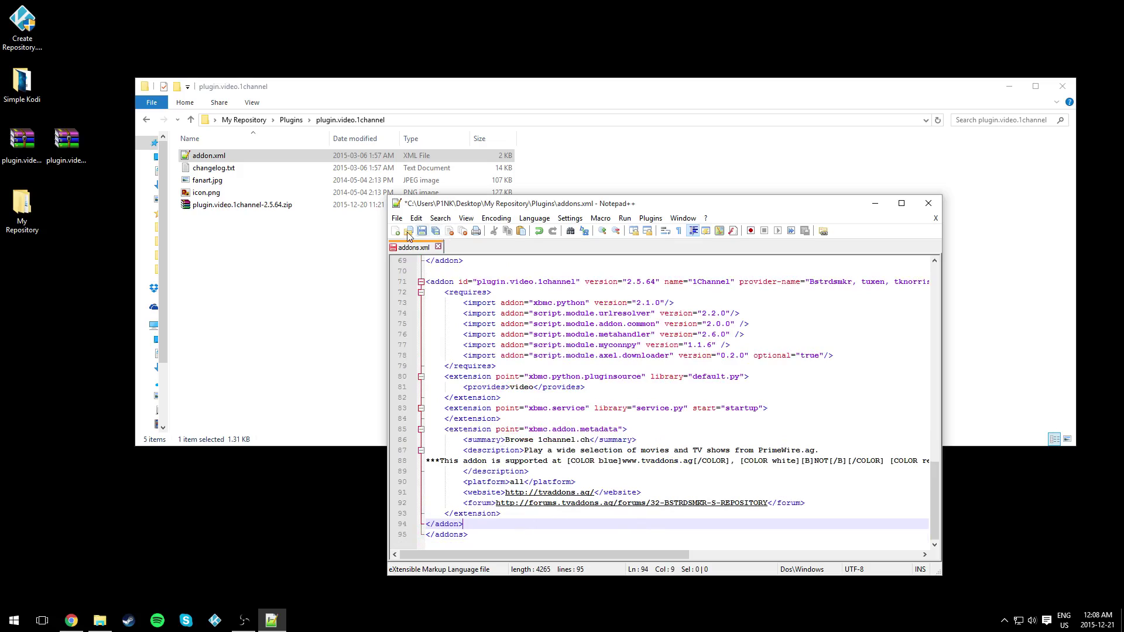
click(422, 231)
click(438, 247)
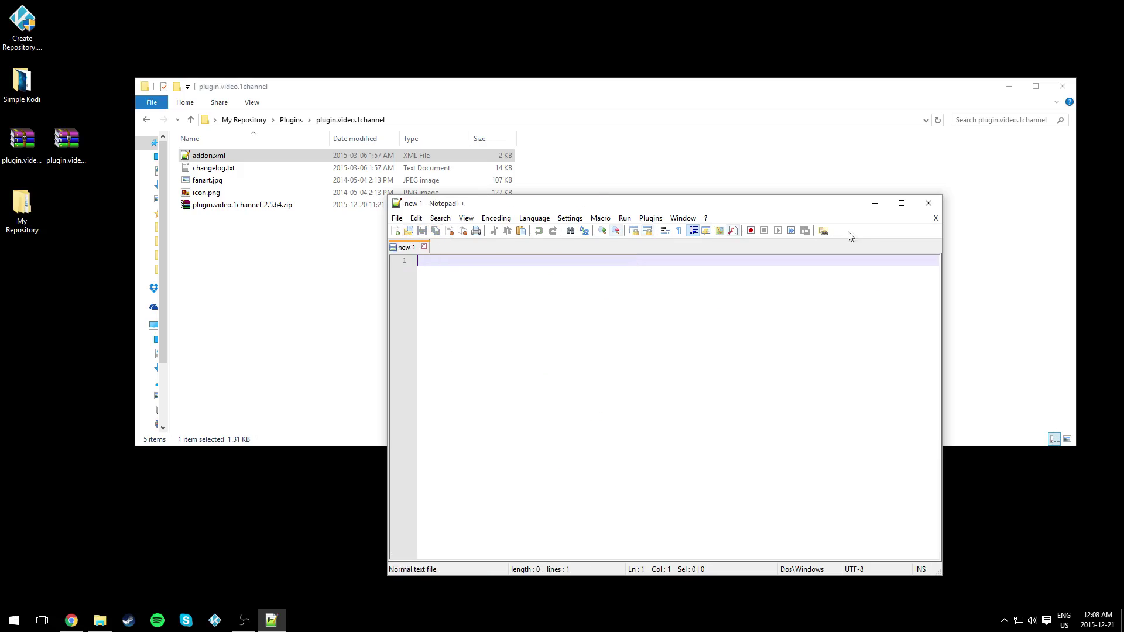
- Close Notepad++ and reopen the saved addons.xml from the Plugins folder
click(928, 203)
click(291, 119)
click(214, 206)
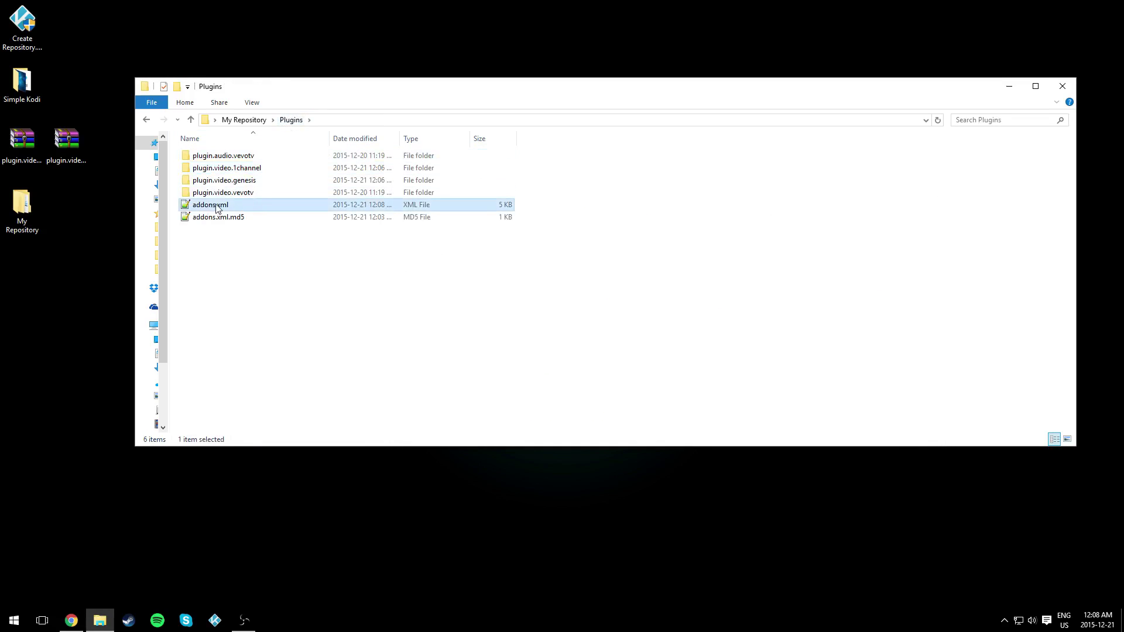
double_click(214, 206)
- Copy the entire addons.xml text and close Notepad++, bringing up the md5 Hash Generator in Chrome
scroll(756, 463, down, 20)
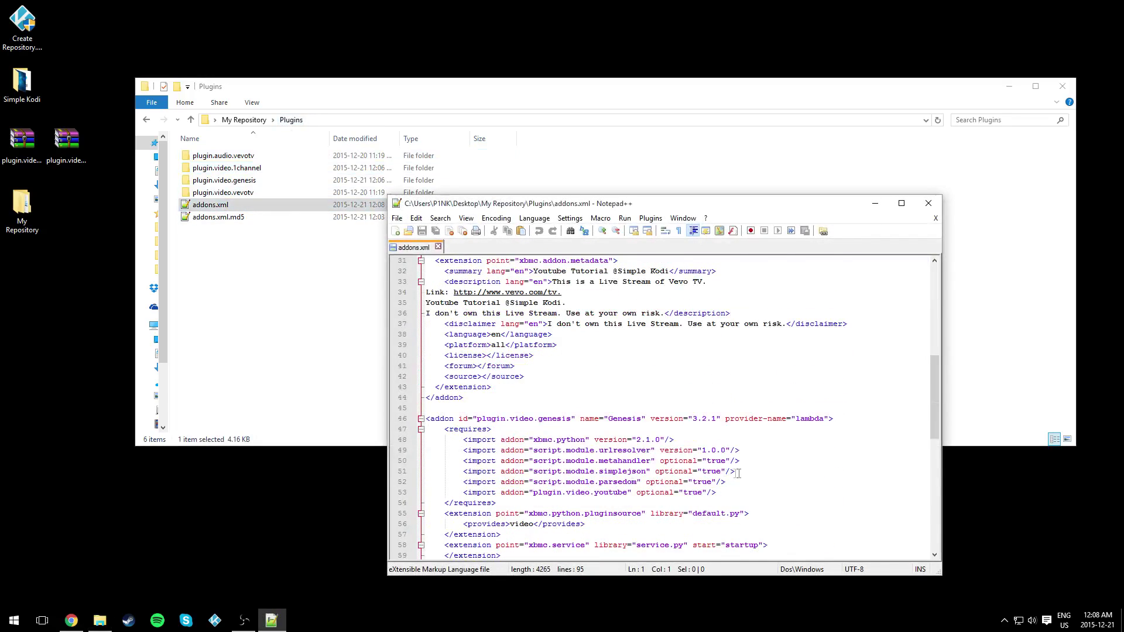
click(772, 438)
key(ctrl+a)
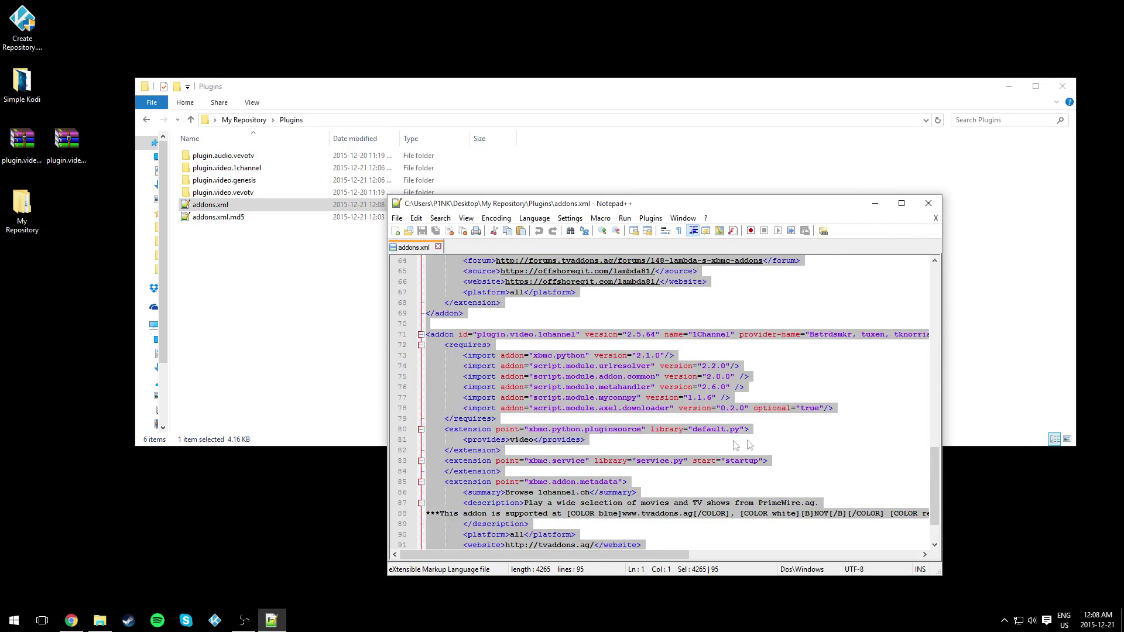
right_click(613, 391)
click(642, 447)
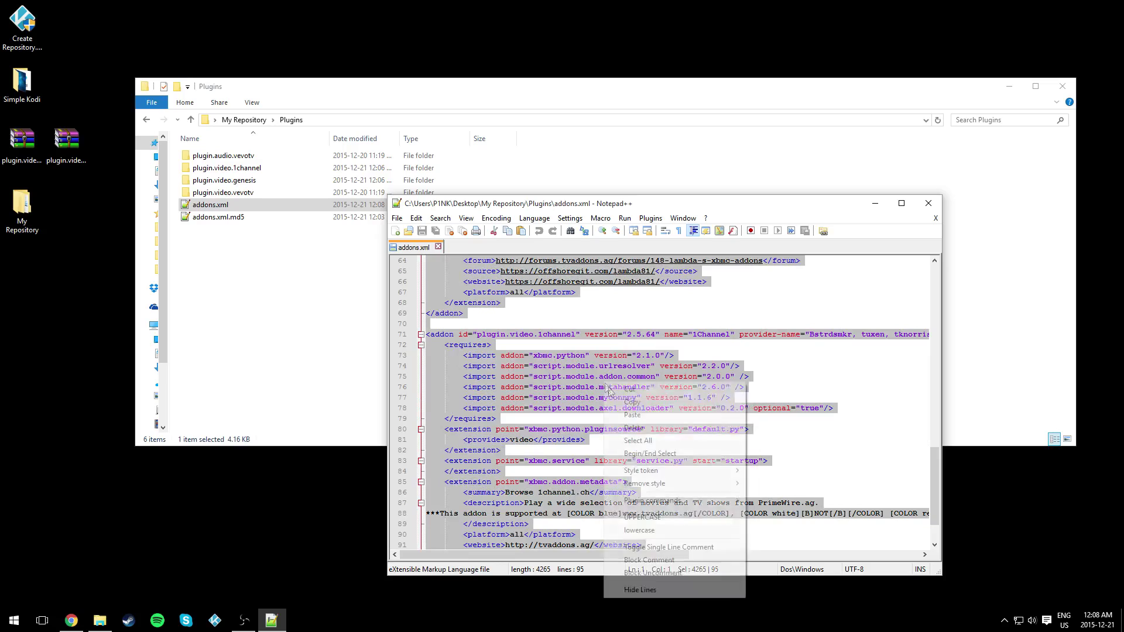
right_click(604, 382)
click(630, 405)
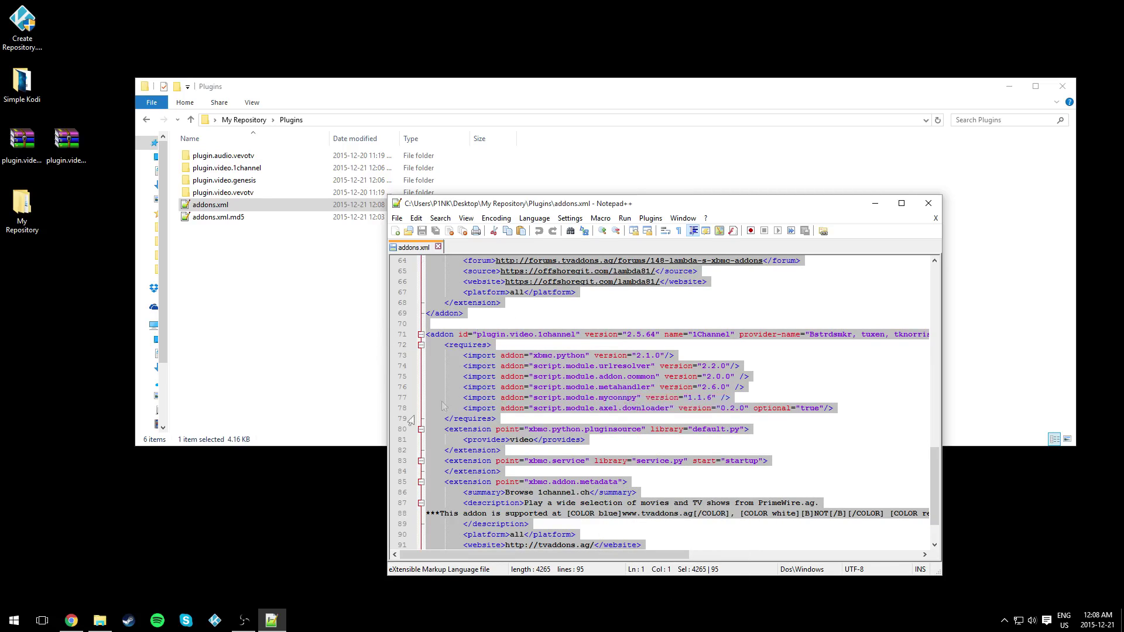
click(935, 217)
click(928, 204)
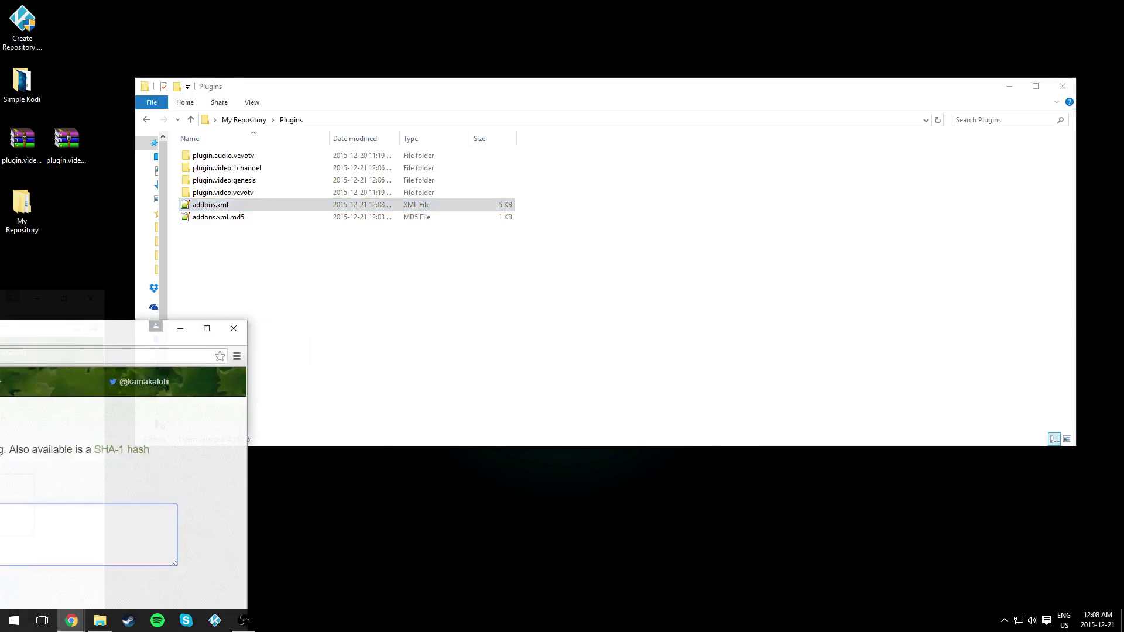
click(71, 620)
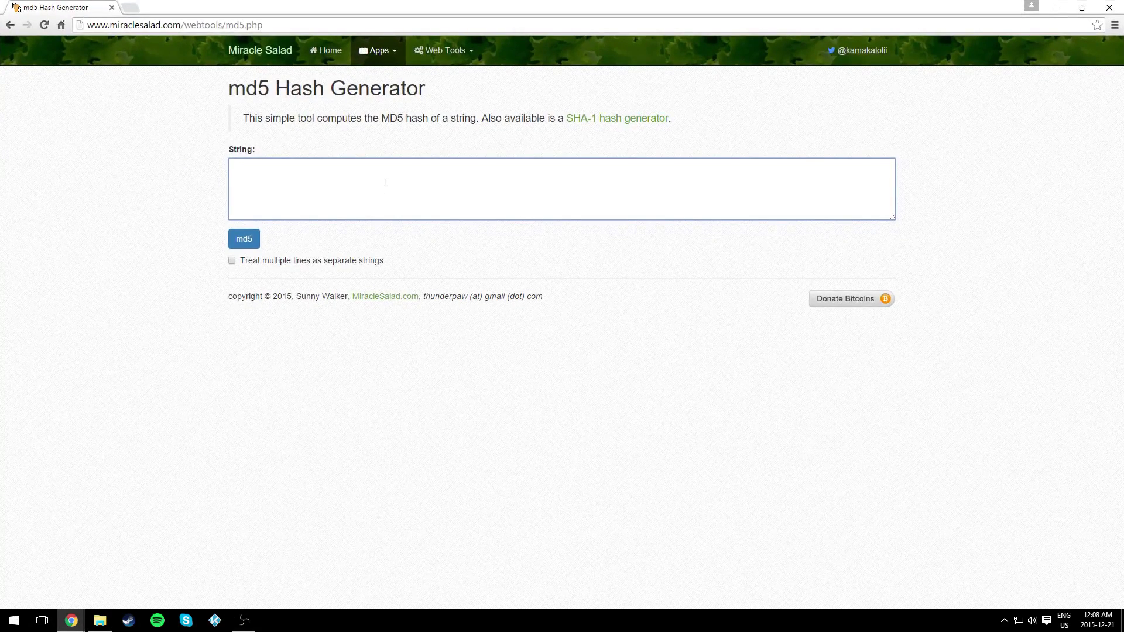
- Paste the addons.xml text into the md5 generator and select the resulting hash
key(ctrl+v)
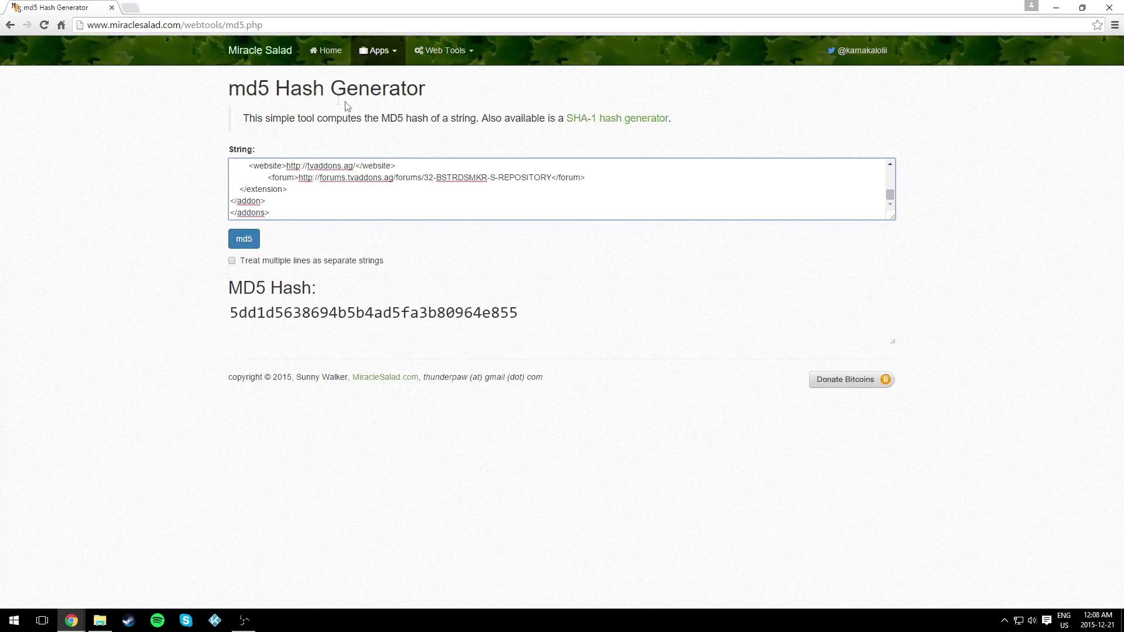
click(455, 339)
double_click(409, 325)
key(ctrl+c)
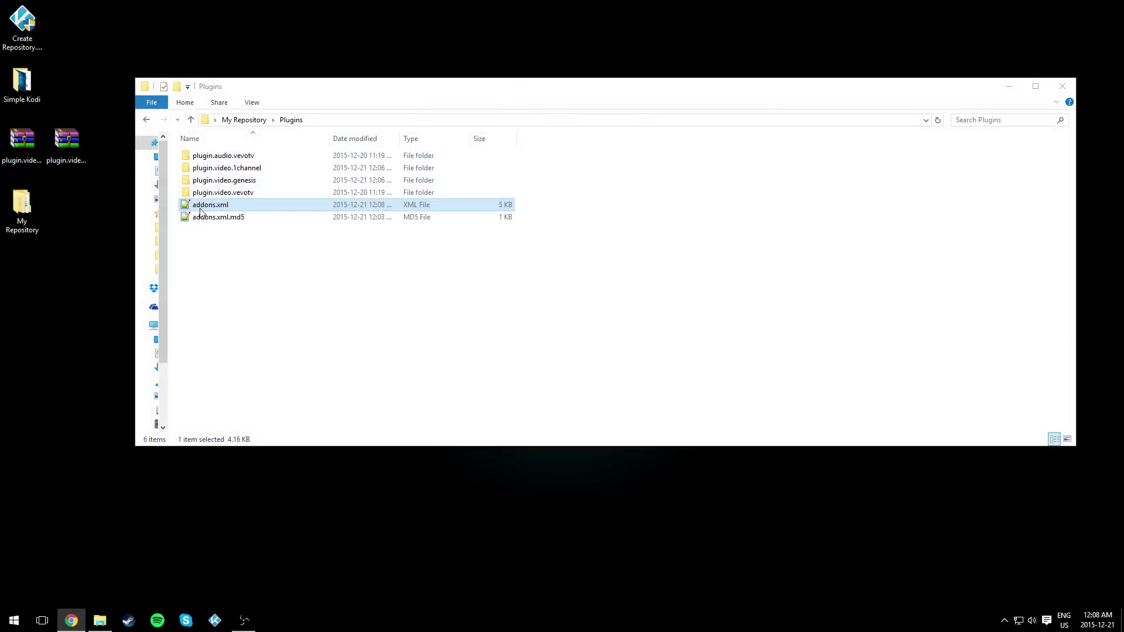
- Replace the hash in addons.xml.md5 with 5dd1d5638694b5b4ad5fa3b80964e855 and save it
double_click(217, 218)
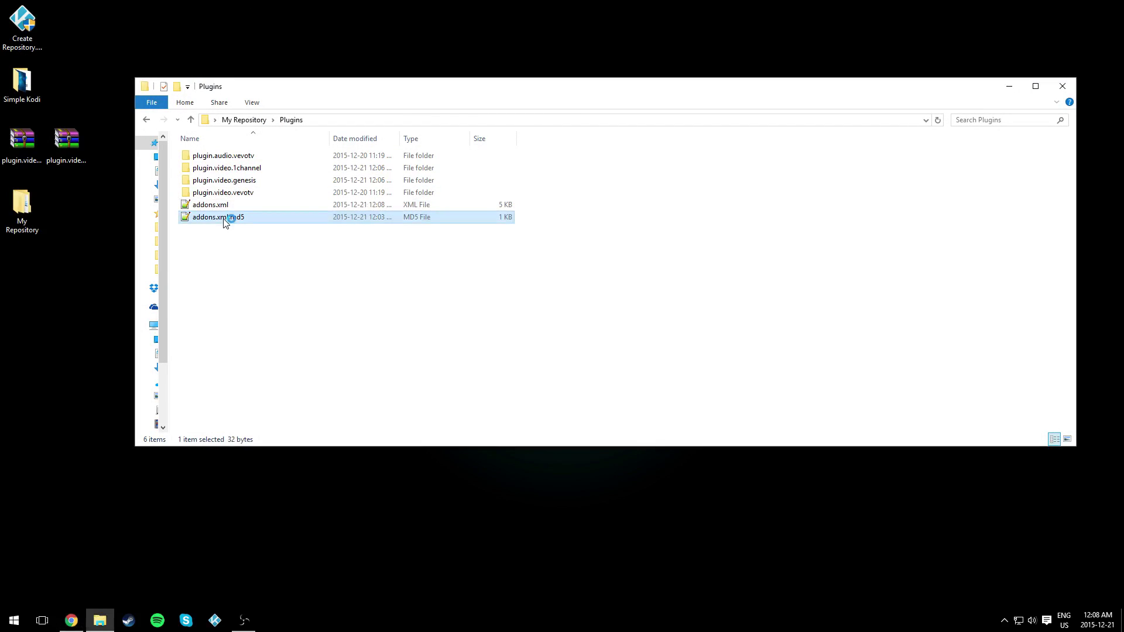
click(395, 261)
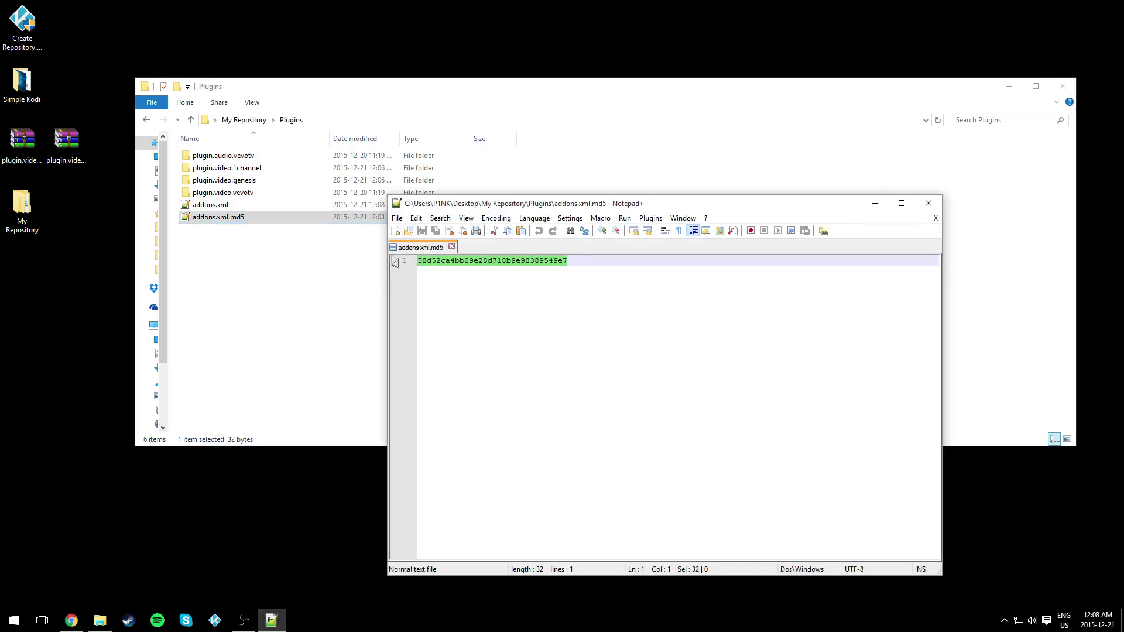
key(ctrl+v)
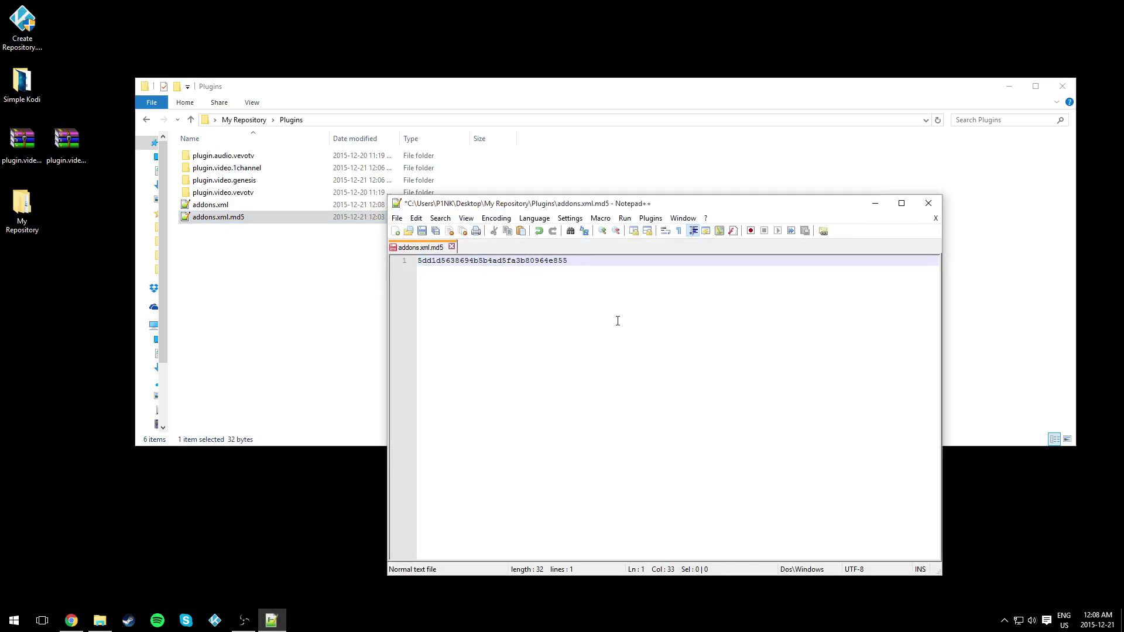
click(422, 230)
click(935, 218)
click(929, 204)
- Refresh Plugins, go up to My Repository, and launch FileZilla by searching 'filezi'
right_click(288, 271)
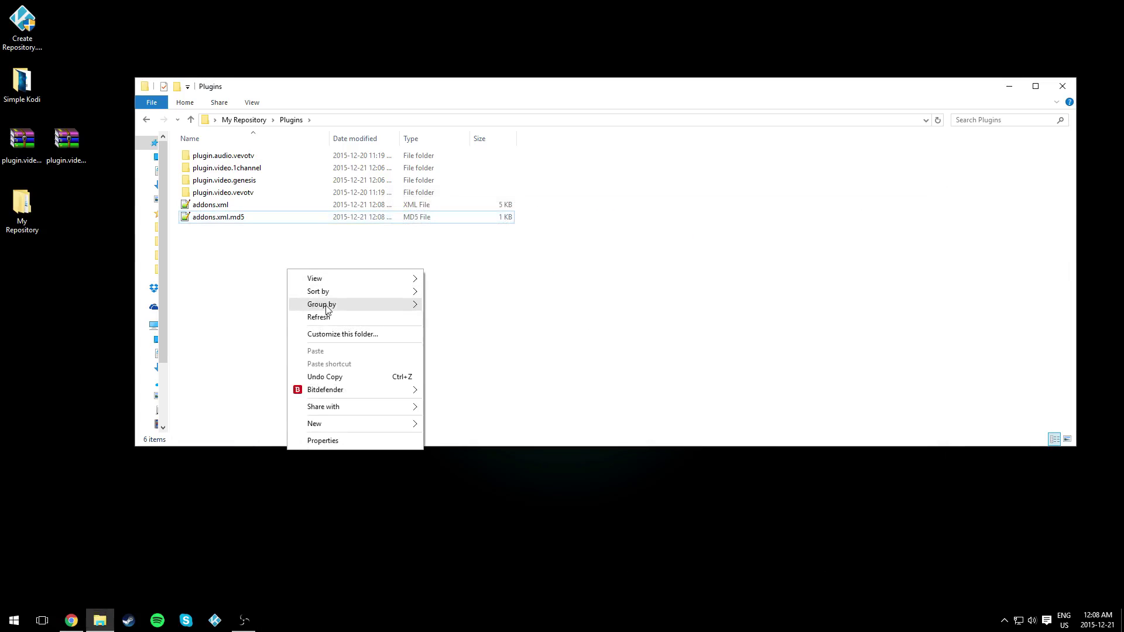
click(319, 317)
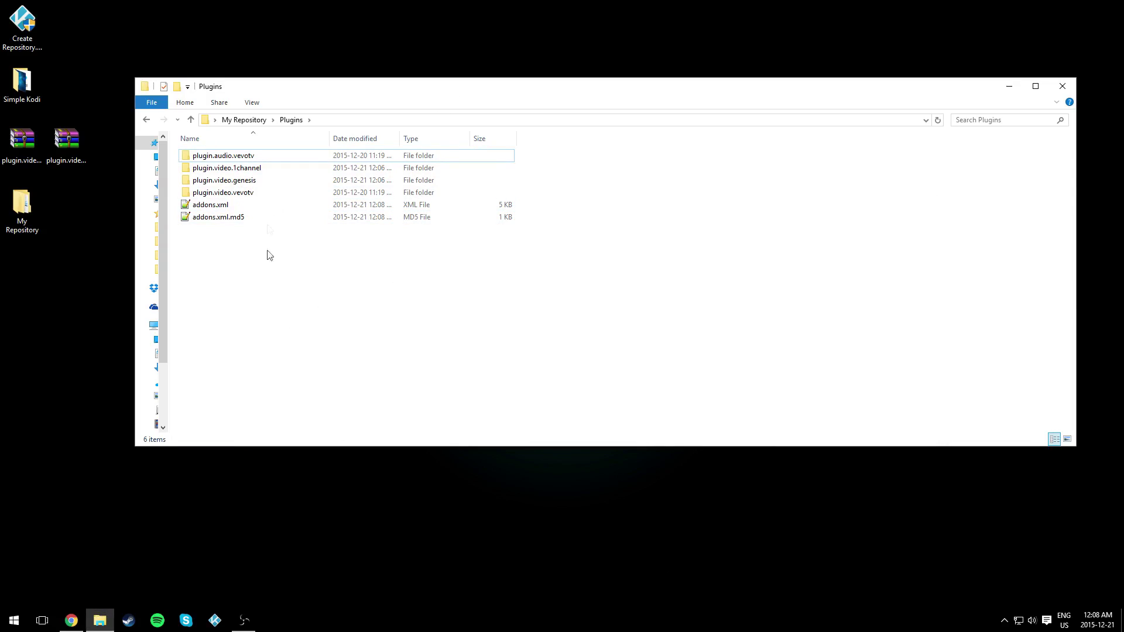
click(243, 119)
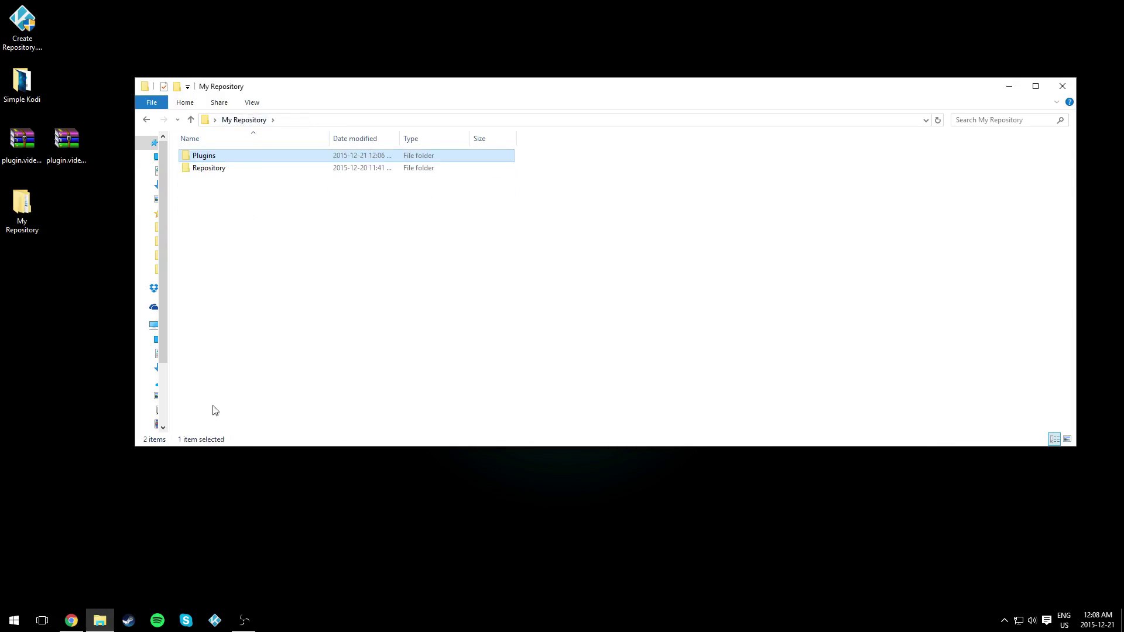
click(24, 616)
text(filezi)
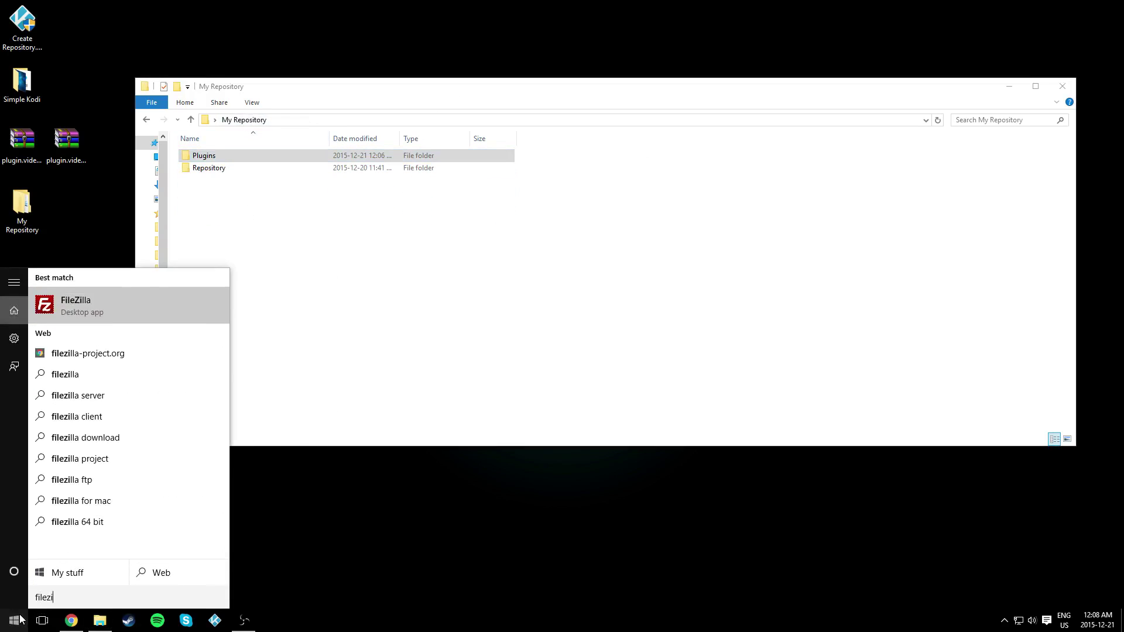
key(Return)
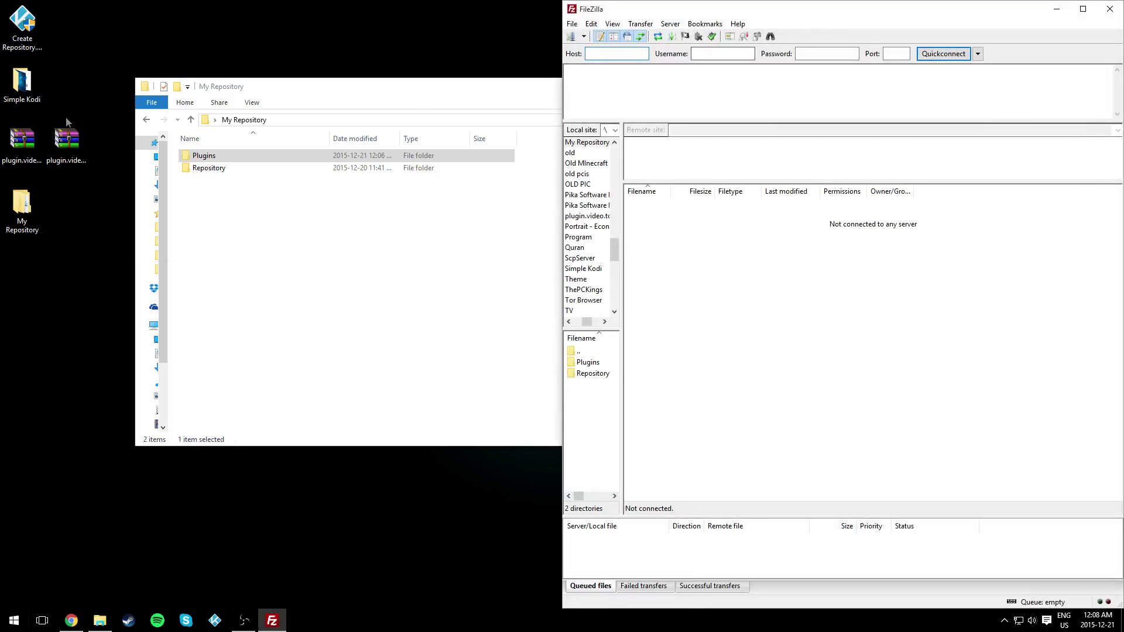
- Paste the host address and account username into Quickconnect and connect to the FTP server
click(71, 620)
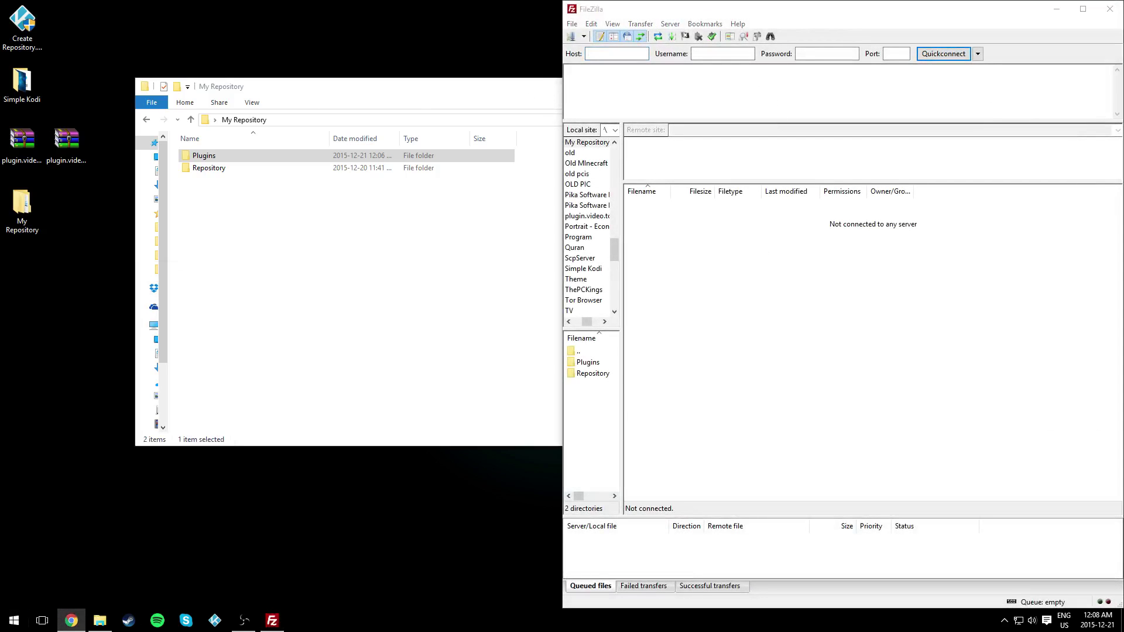
click(616, 53)
text(repotest.site88.net)
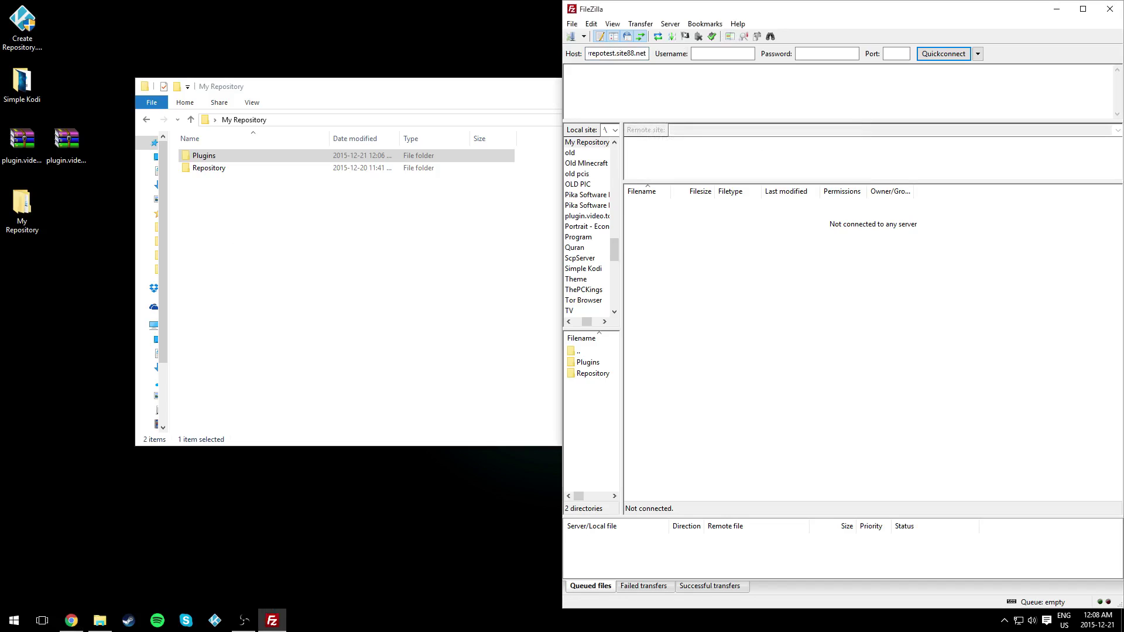
click(708, 53)
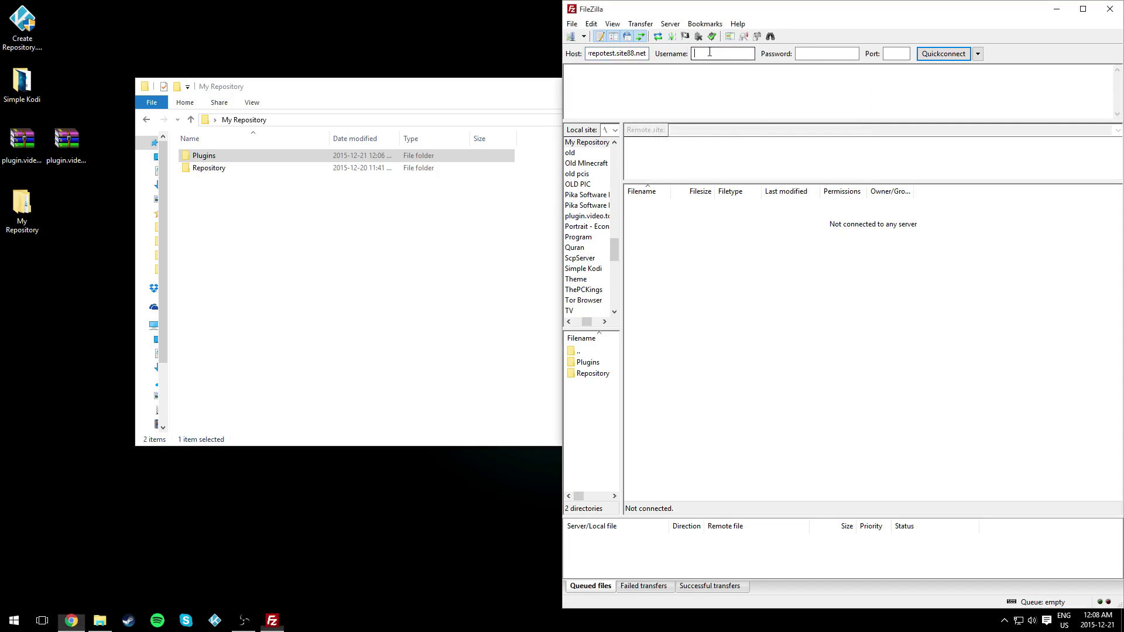
text(a3079546)
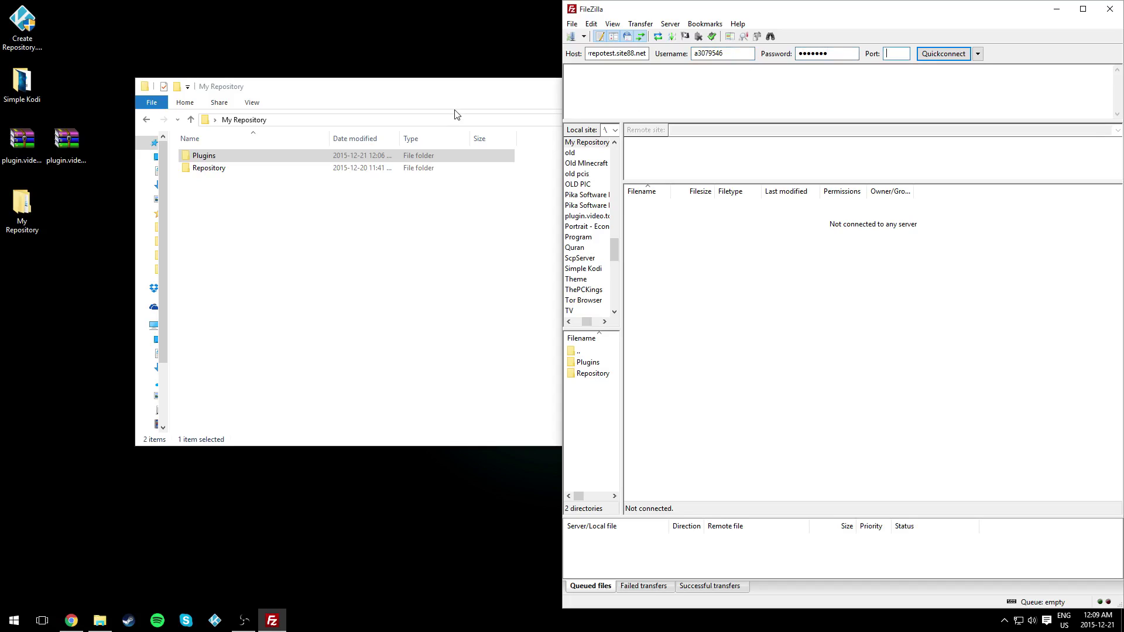
key(Return)
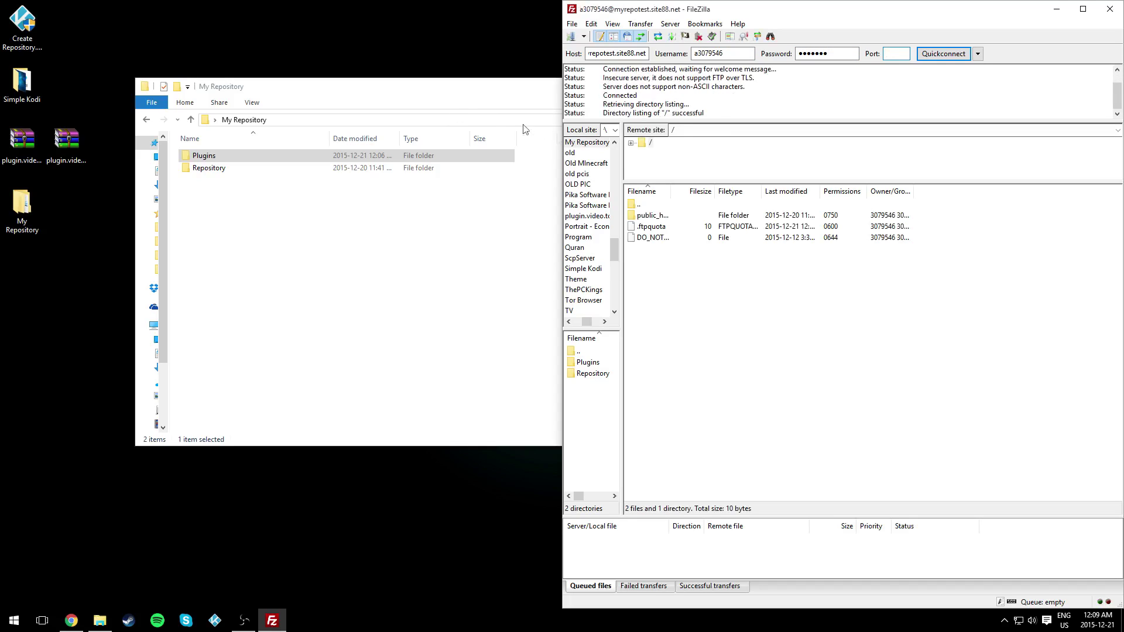
- Open the server's public_html/Plugins folder in FileZilla and the local Plugins folder in Explorer
double_click(651, 216)
double_click(649, 215)
drag(676, 298, 677, 210)
click(668, 345)
double_click(205, 155)
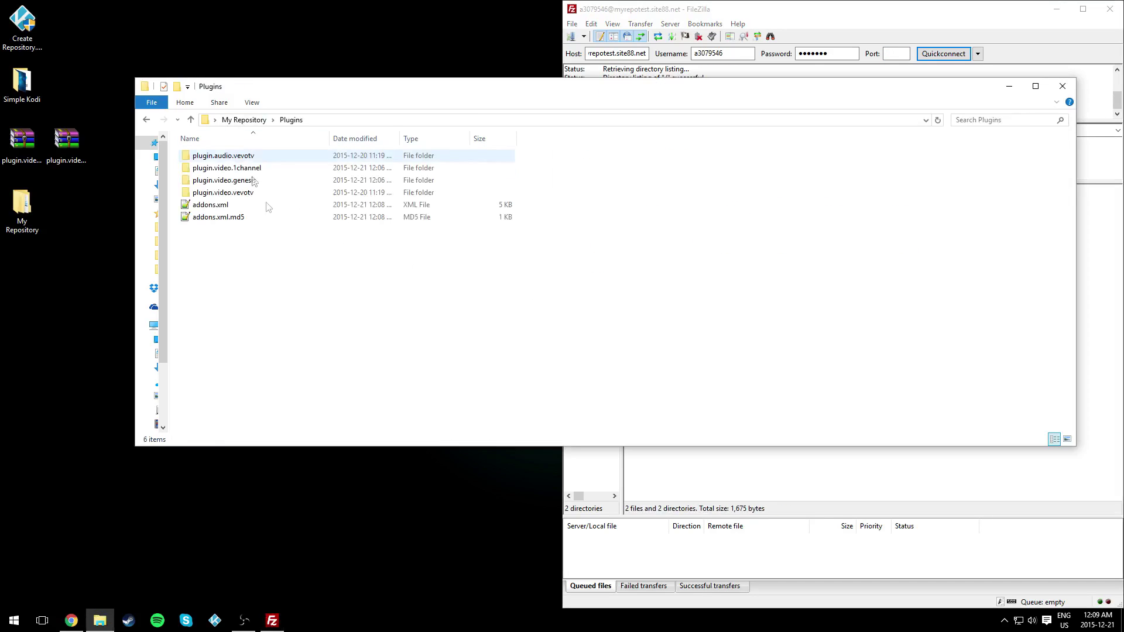
- Snap FileZilla beside Explorer and upload plugin.video.genesis and plugin.video.1channel to the remote Plugins folder
drag(764, 11, 1123, 123)
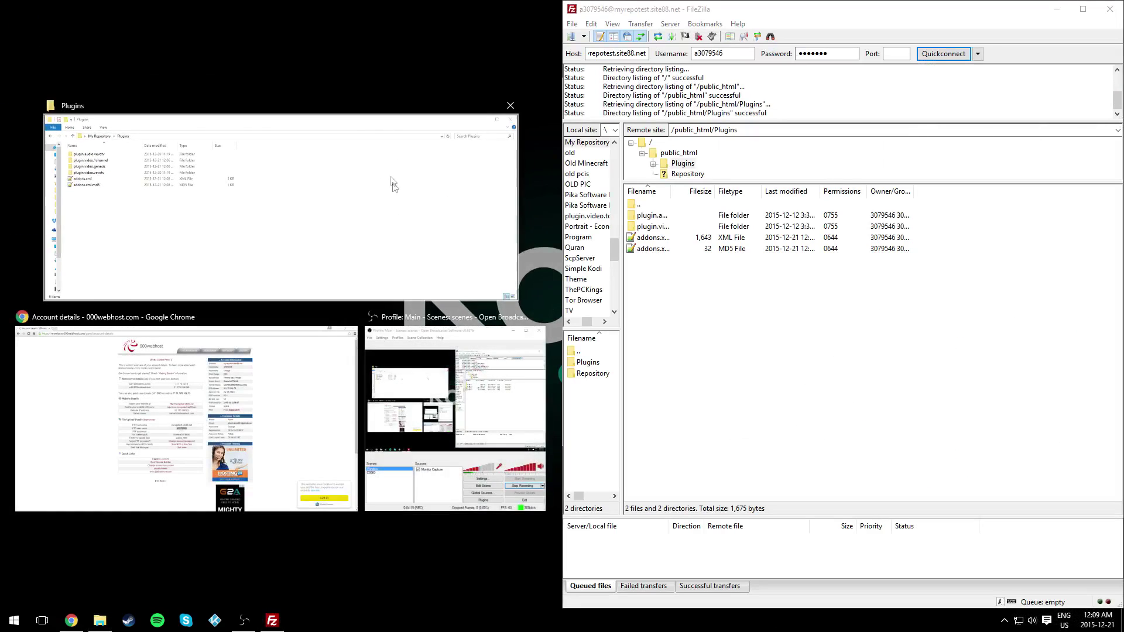
click(454, 208)
click(120, 105)
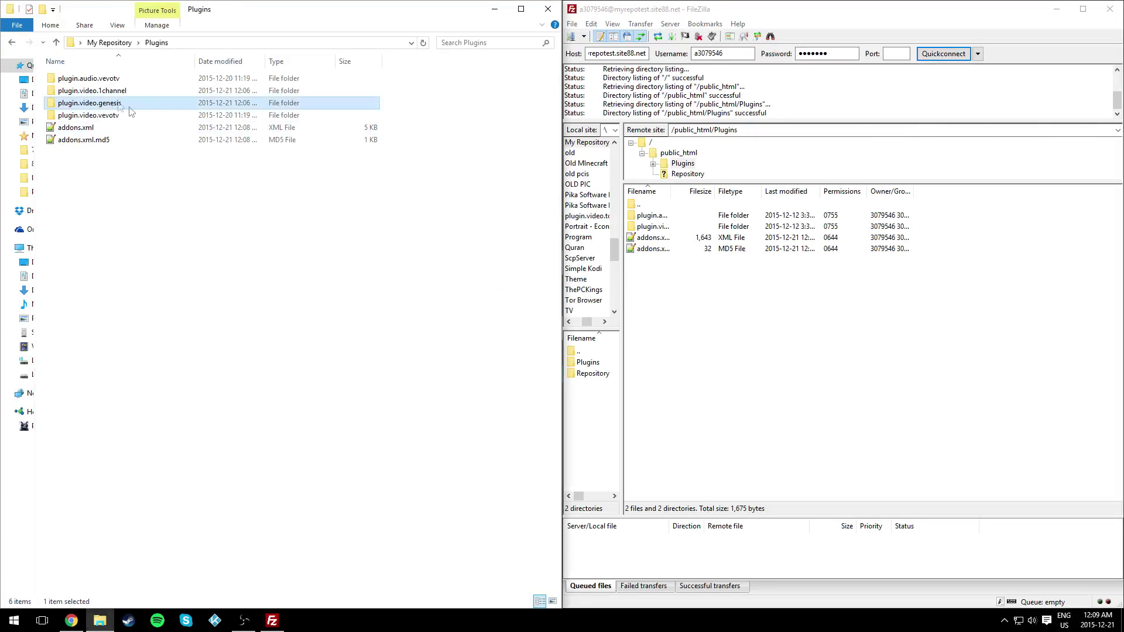
drag(122, 107, 856, 376)
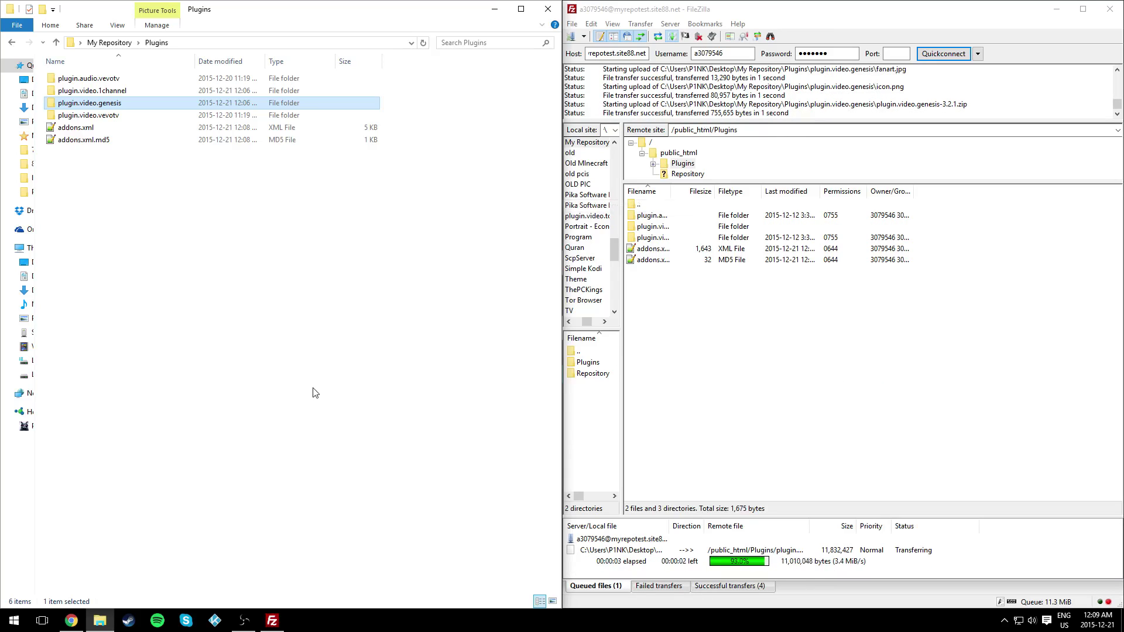
drag(91, 90, 756, 372)
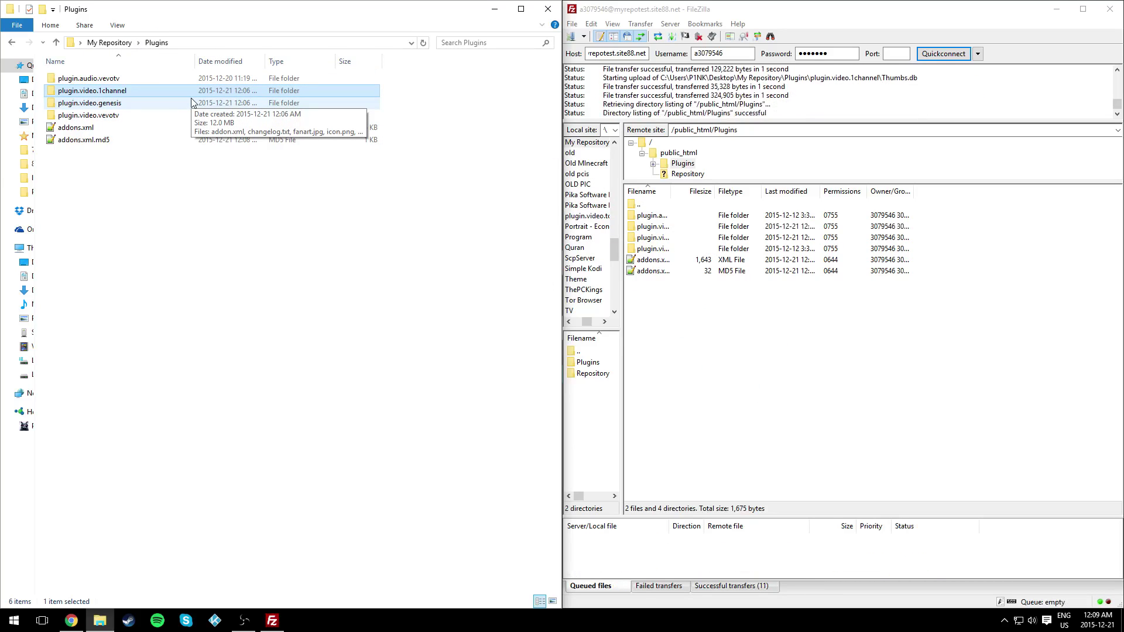
- Overwrite the server's addons.xml and addons.xml.md5 with the local copies, go up to public_html, and close FileZilla
click(175, 209)
drag(659, 302, 665, 262)
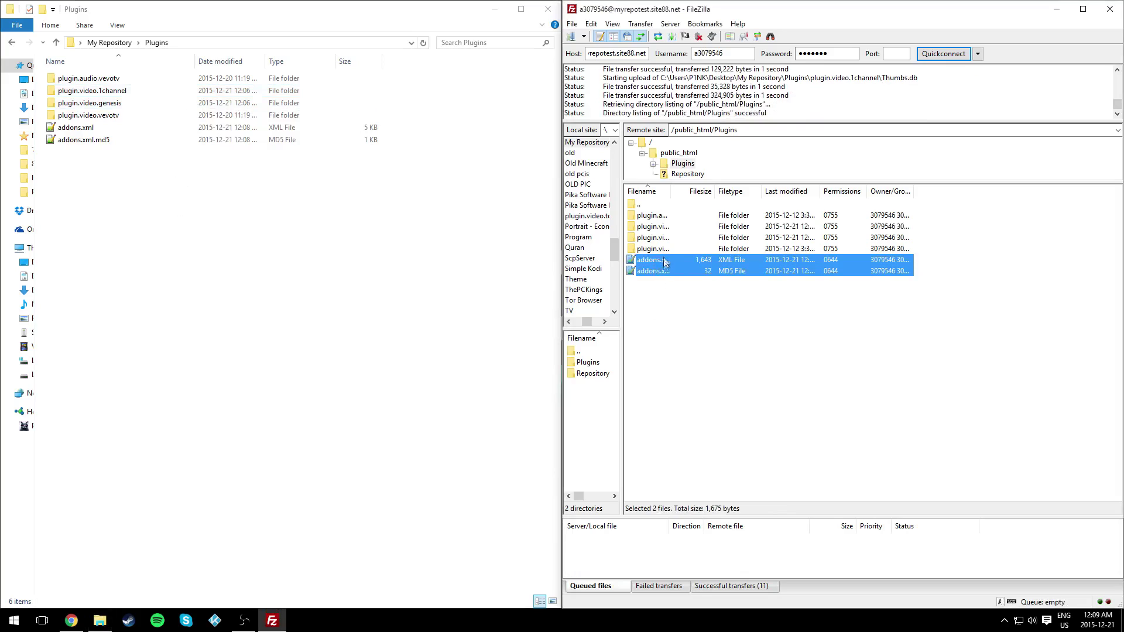
click(656, 304)
drag(124, 220, 785, 372)
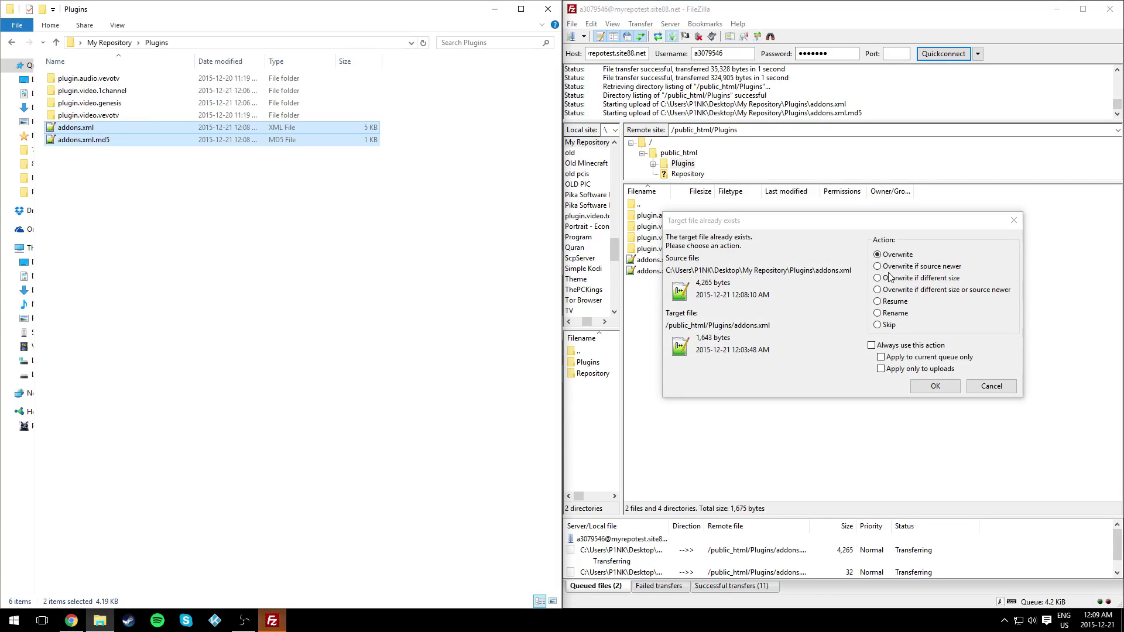
click(935, 387)
click(935, 386)
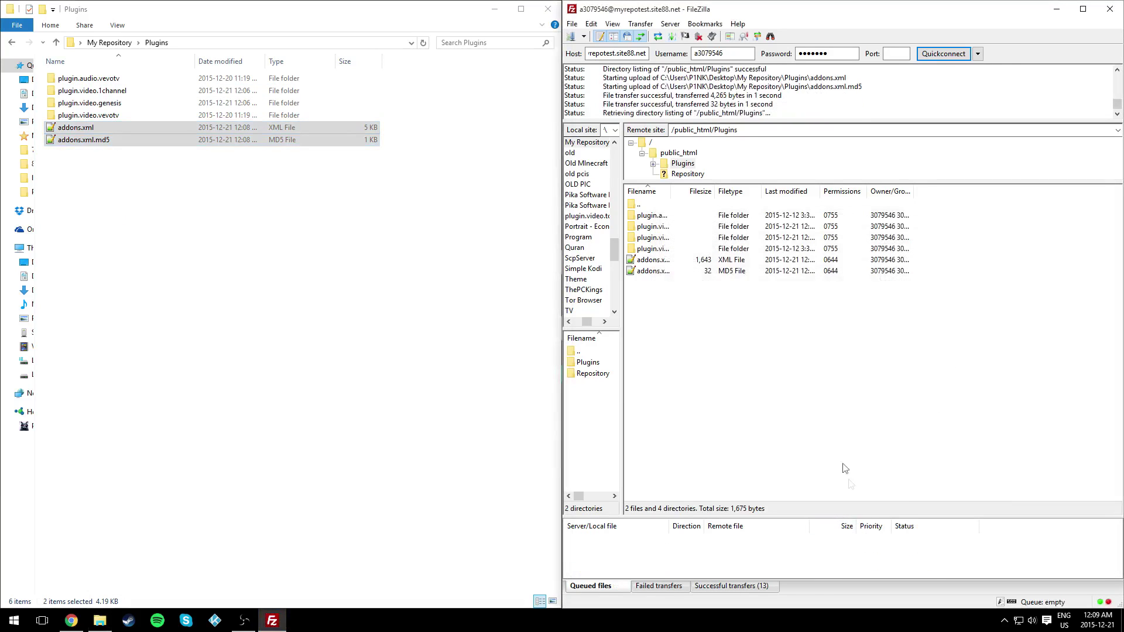
double_click(675, 205)
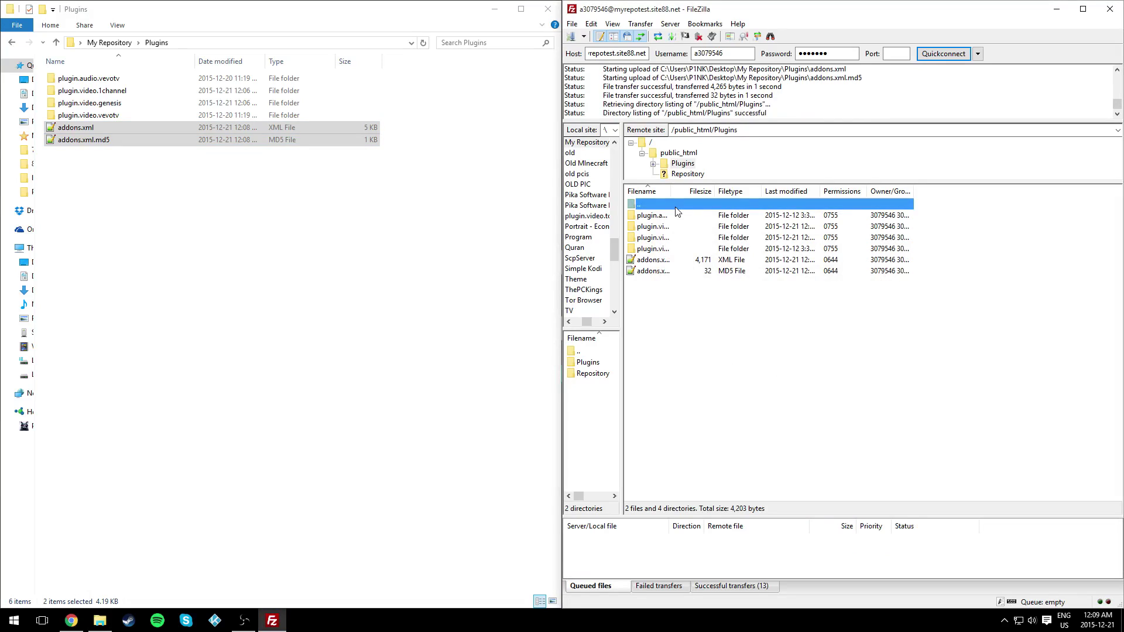
click(1109, 9)
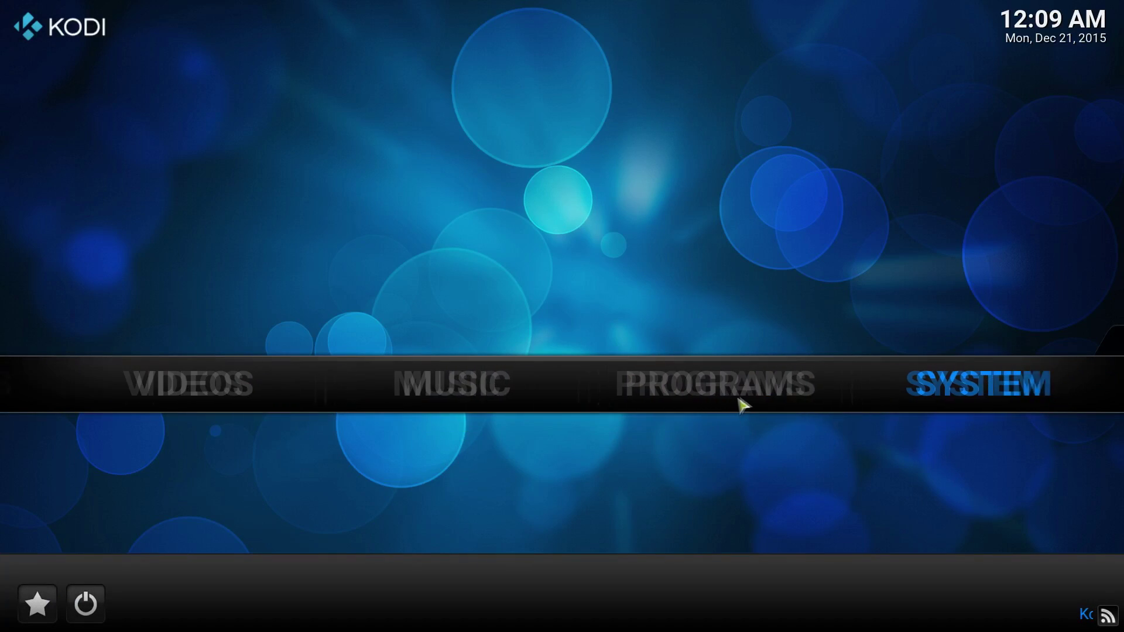
- In Kodi's Settings > Add-ons, run Check for updates on the add-on repositories
mouse_move(815, 394)
click(308, 439)
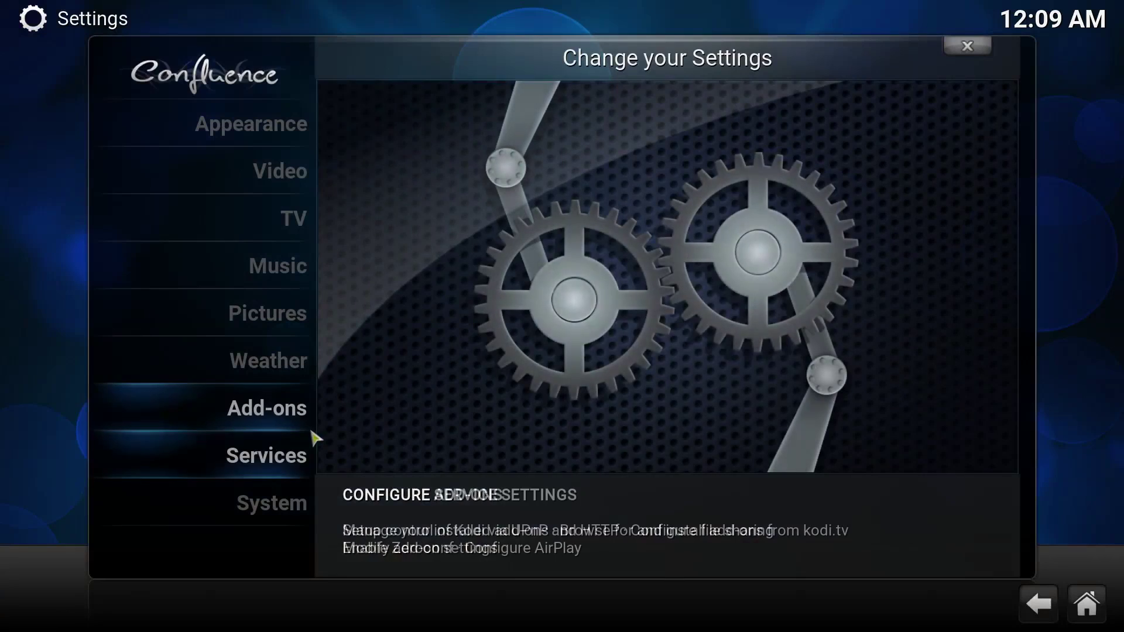
click(296, 421)
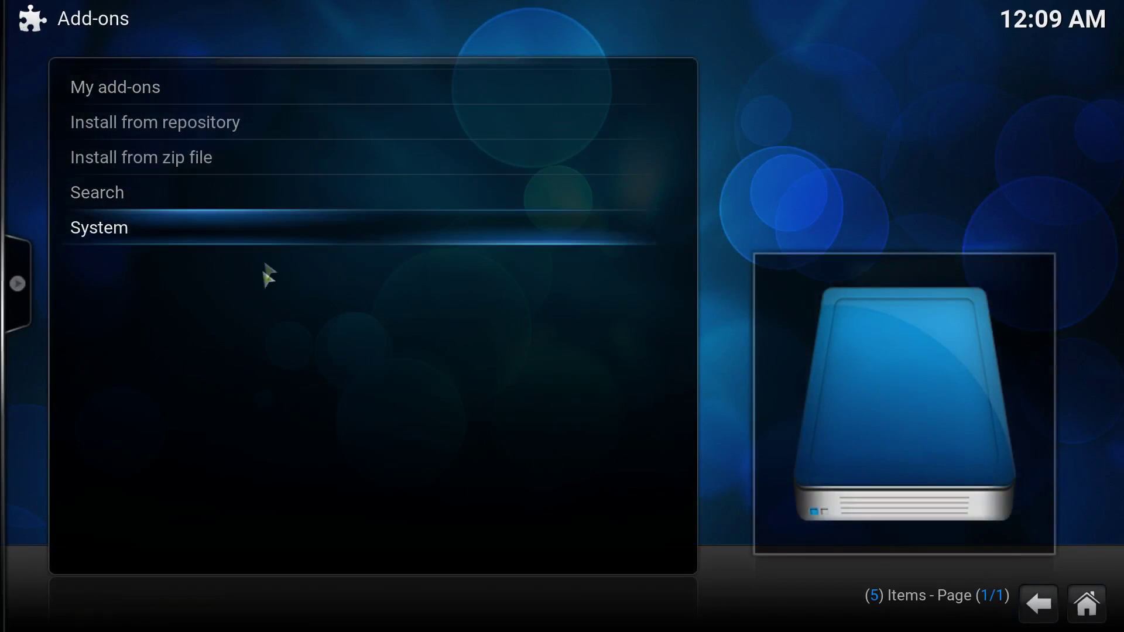
mouse_move(18, 284)
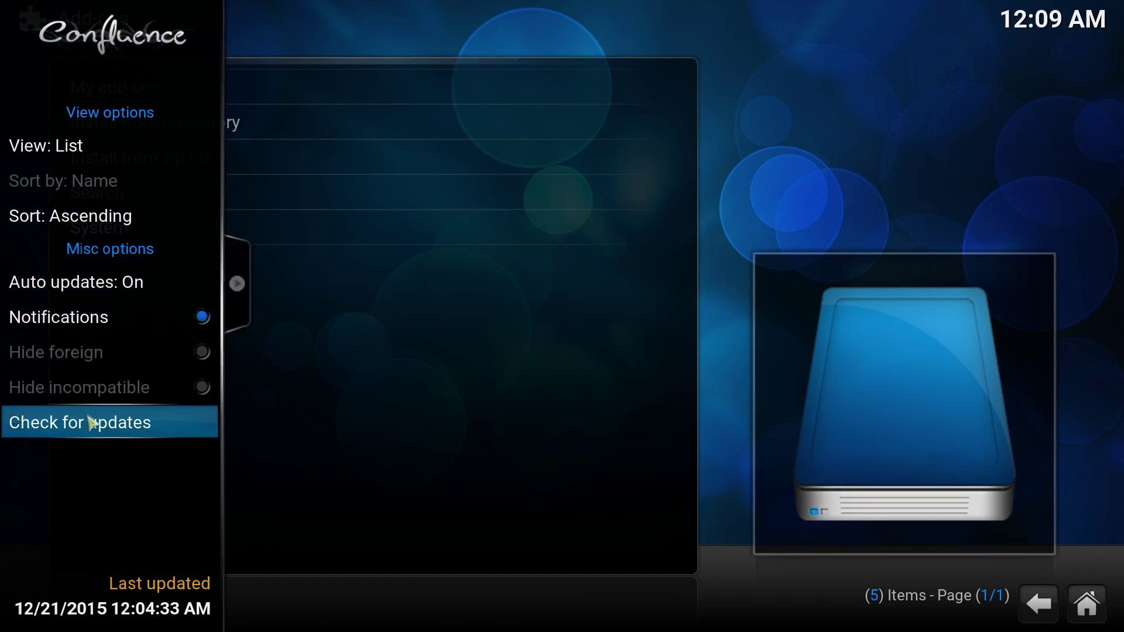
click(82, 428)
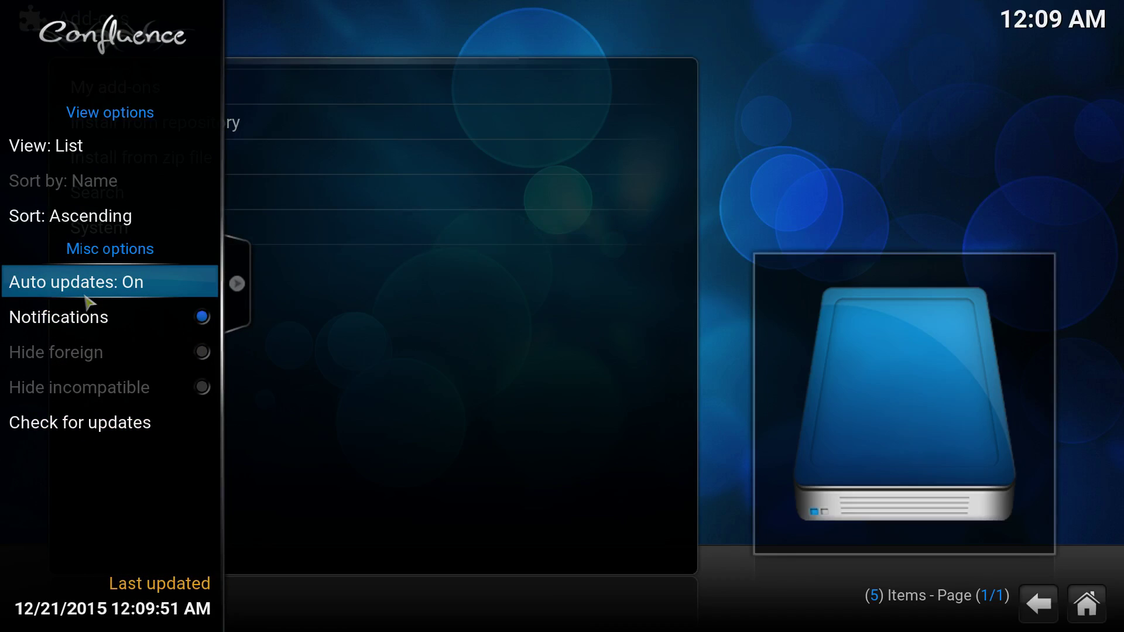
mouse_move(43, 319)
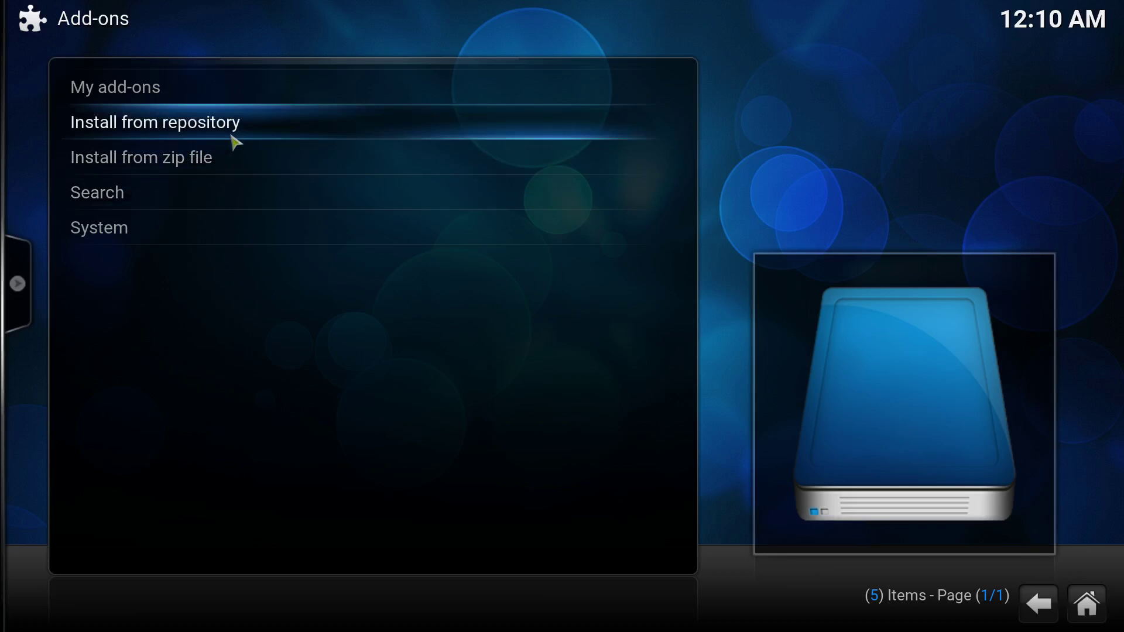
- Install 1Channel from the Simple Kodi repository's video add-ons
click(109, 136)
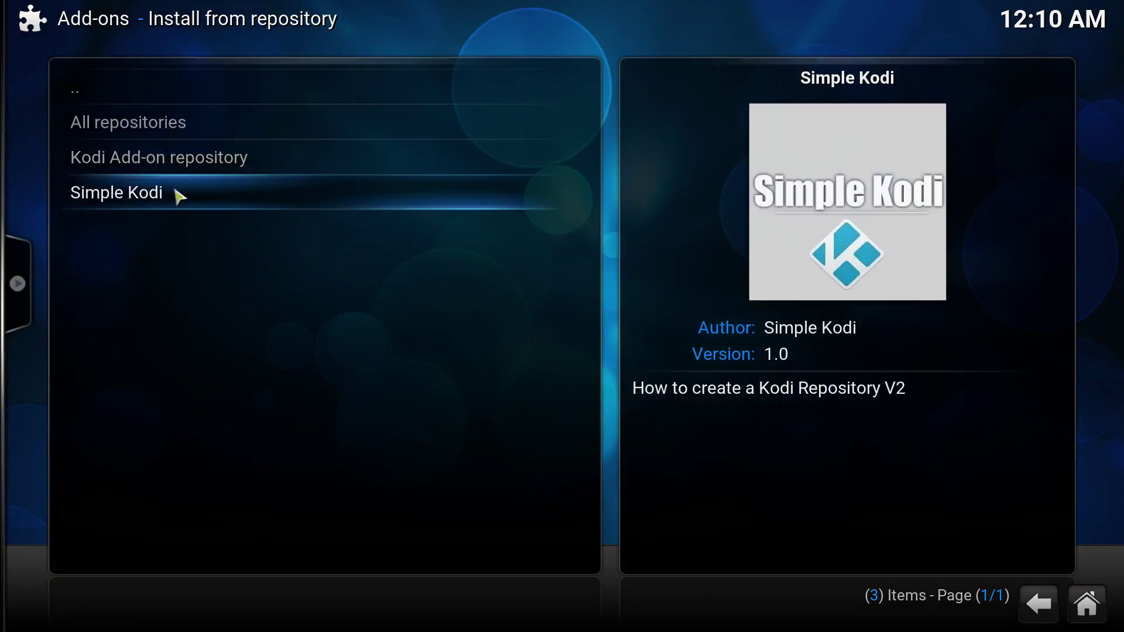
click(109, 199)
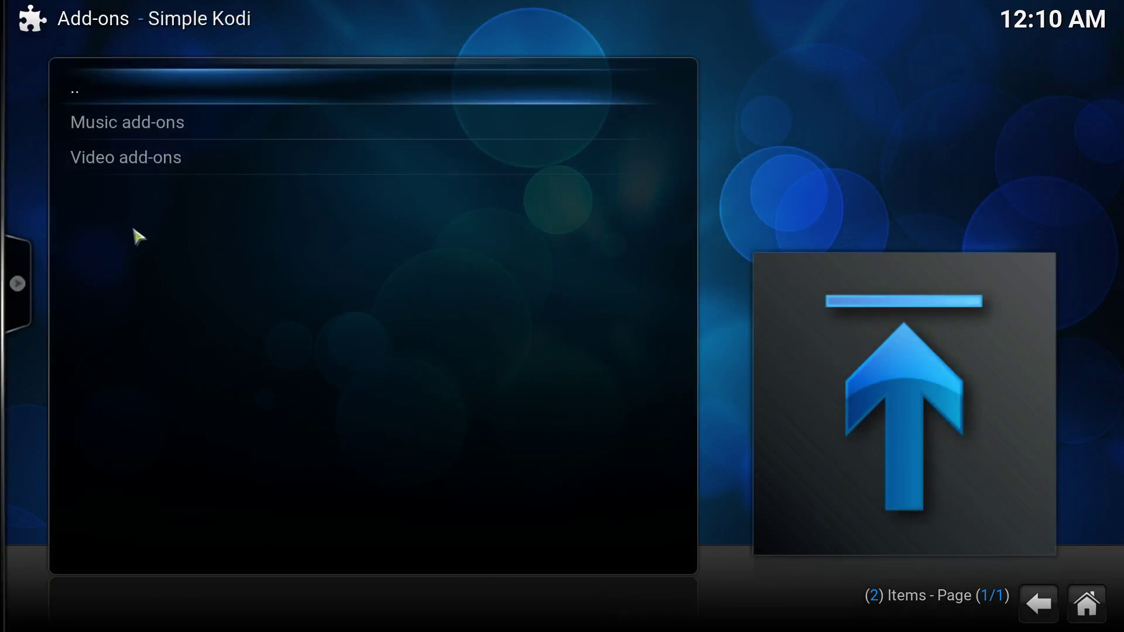
click(128, 167)
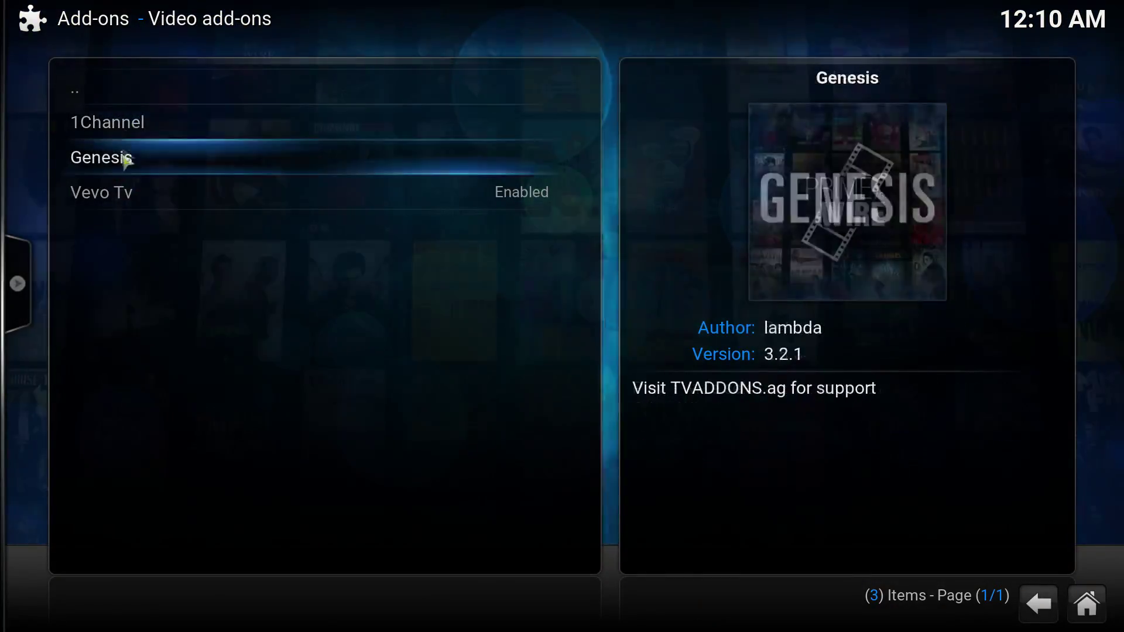
click(124, 134)
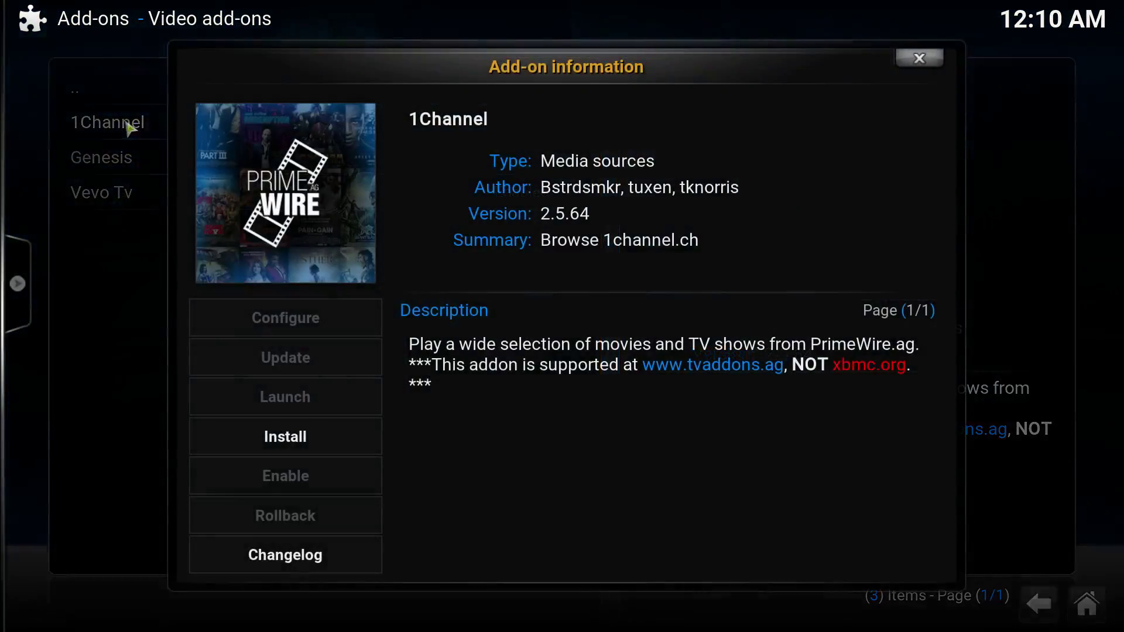
click(319, 431)
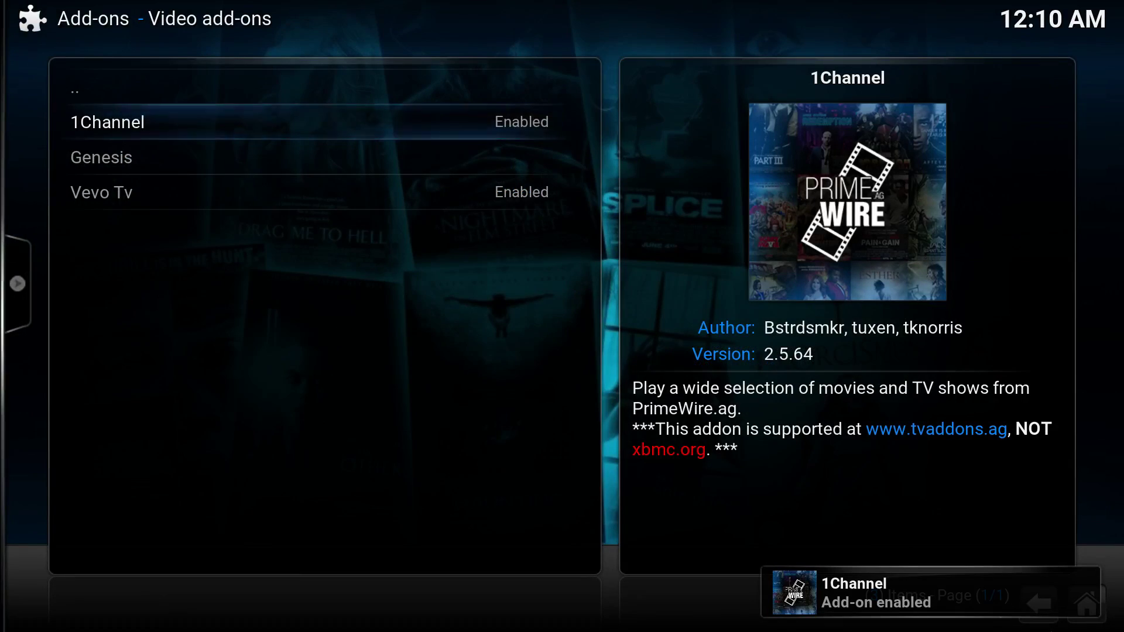
- Confirm 1Channel is listed under Videos > Add-ons, then bring up Kodi's shutdown options
click(1104, 614)
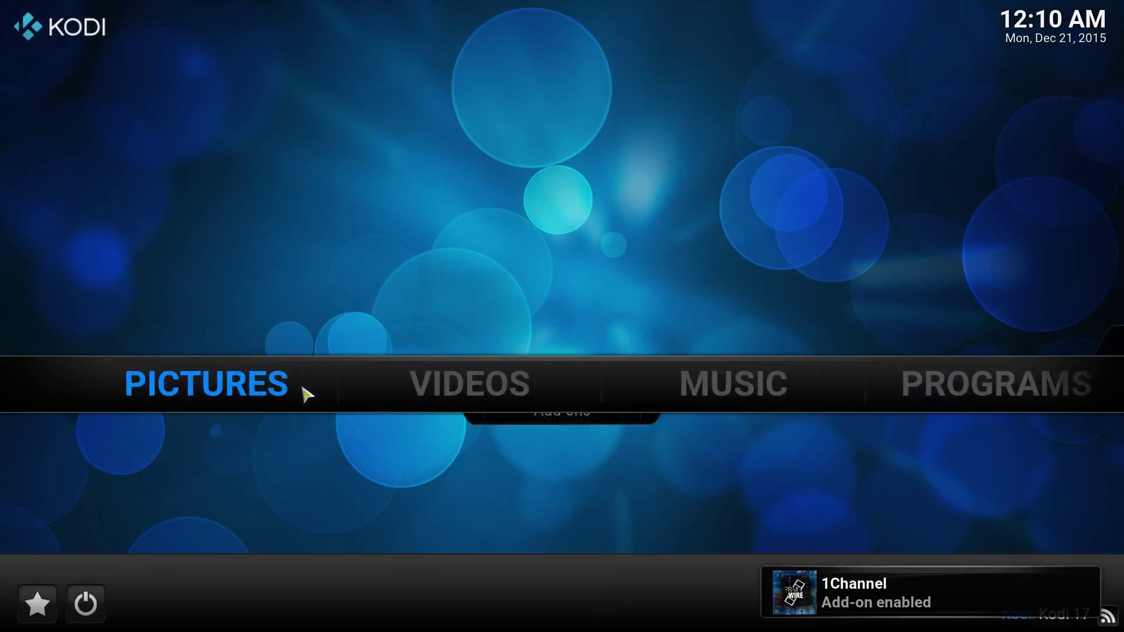
click(617, 445)
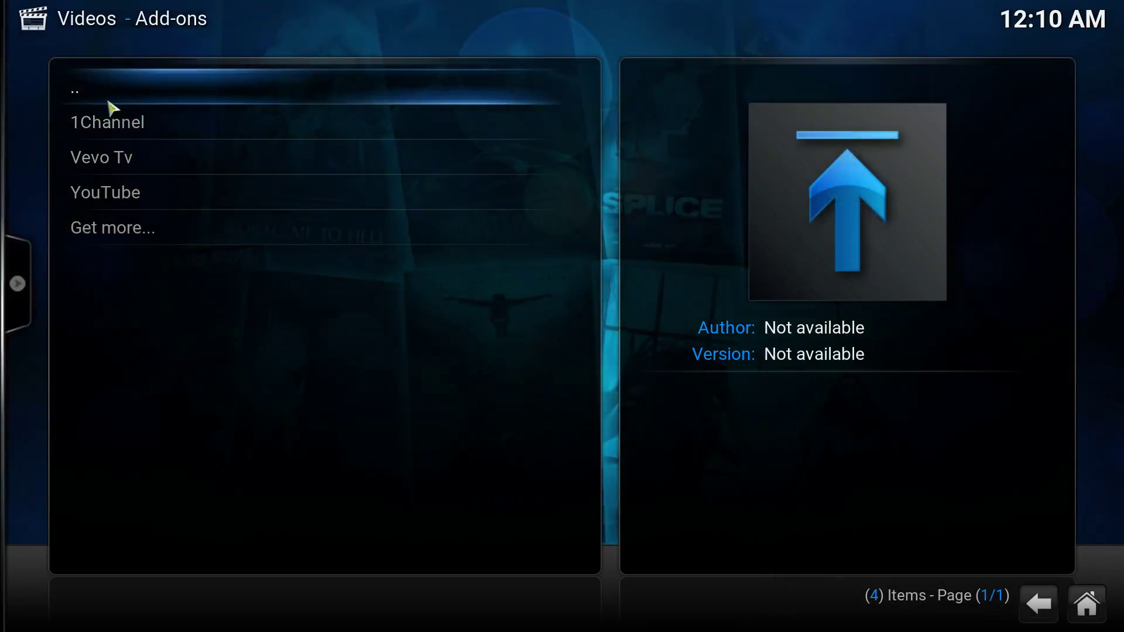
click(111, 106)
click(1104, 605)
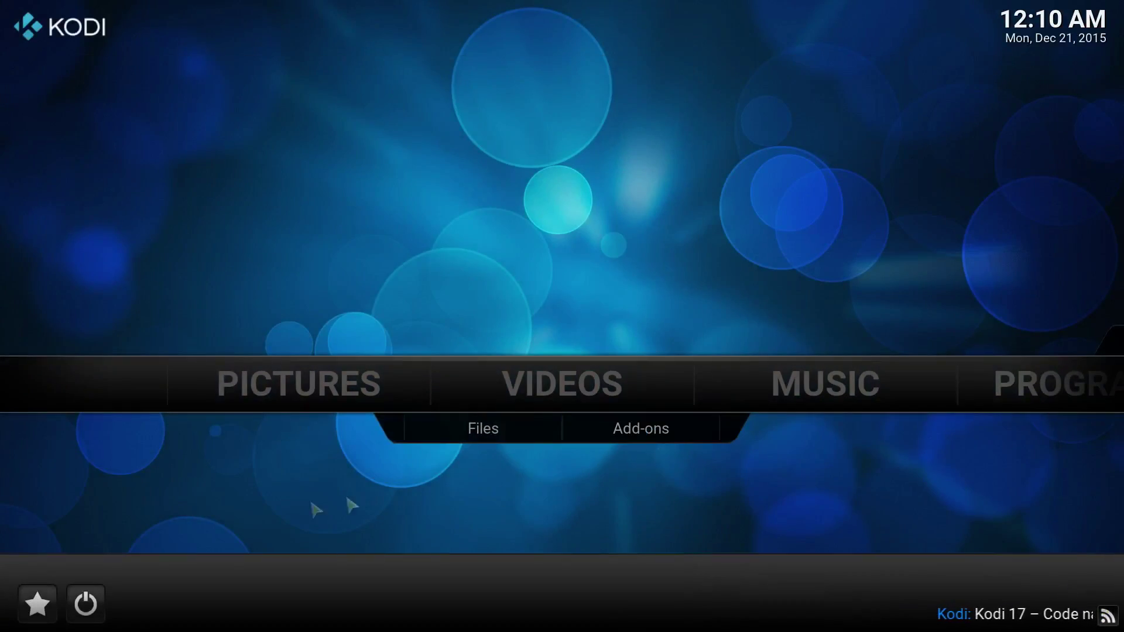
click(86, 603)
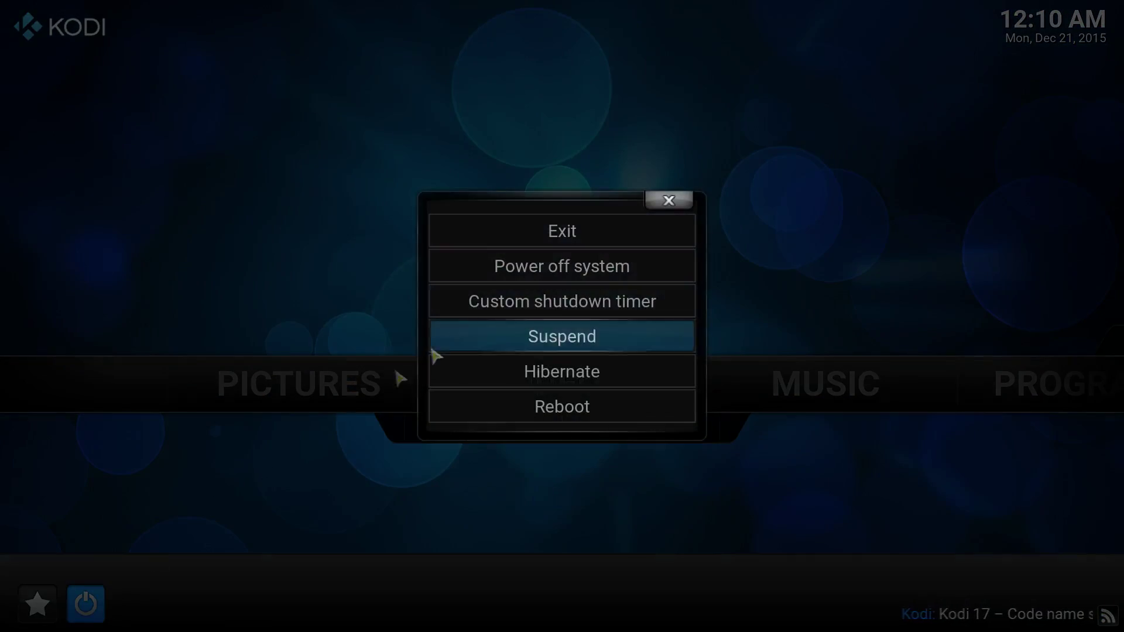
click(587, 232)
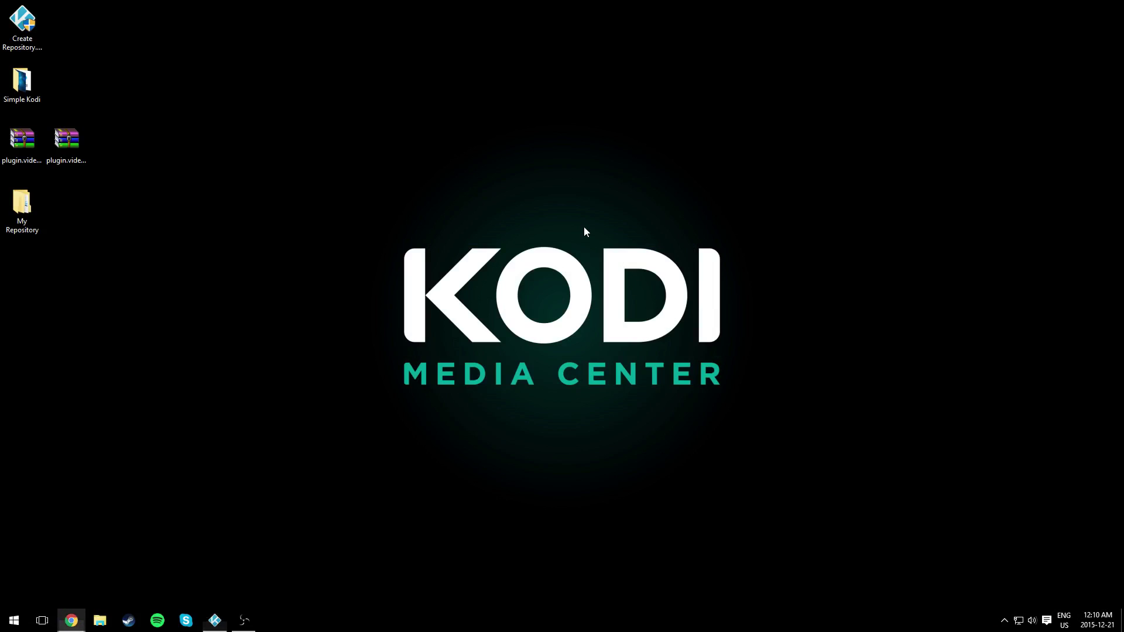